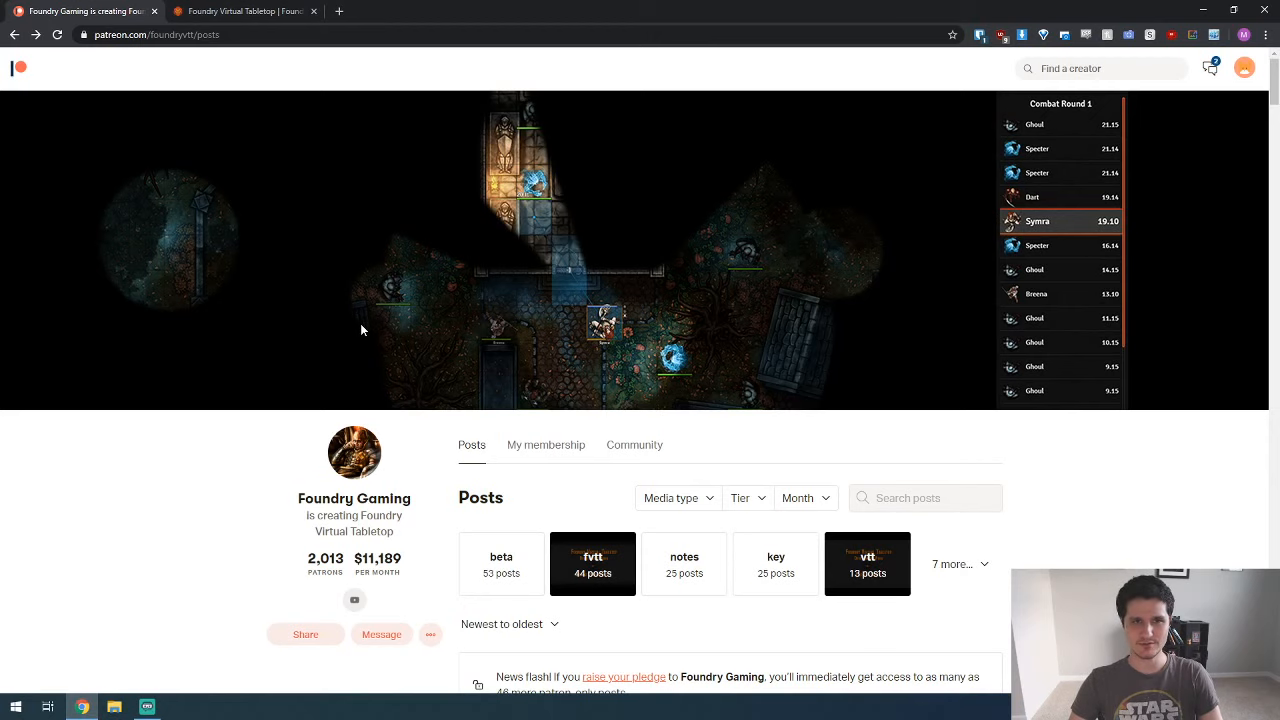
Step: Expand the welcome note on the Foundry Gaming membership page and open its link to the stable Beta 0.5.3 post
click(553, 444)
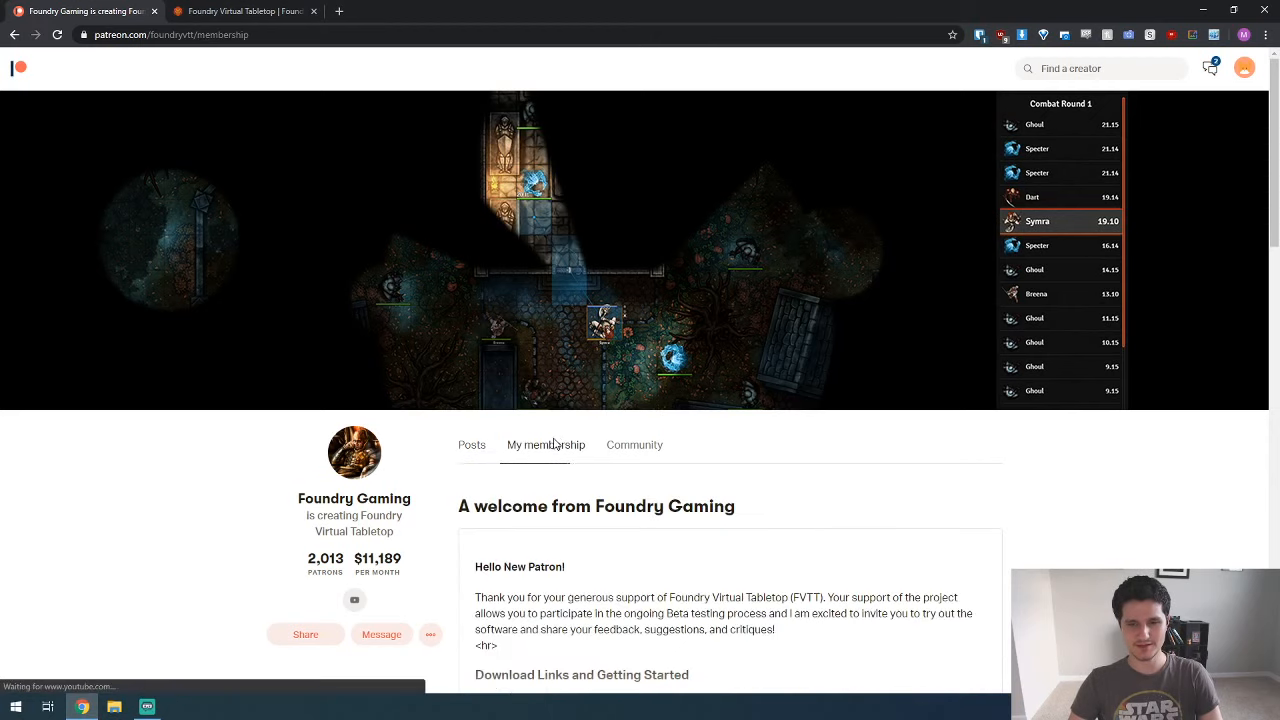
scroll(434, 339, down, 3)
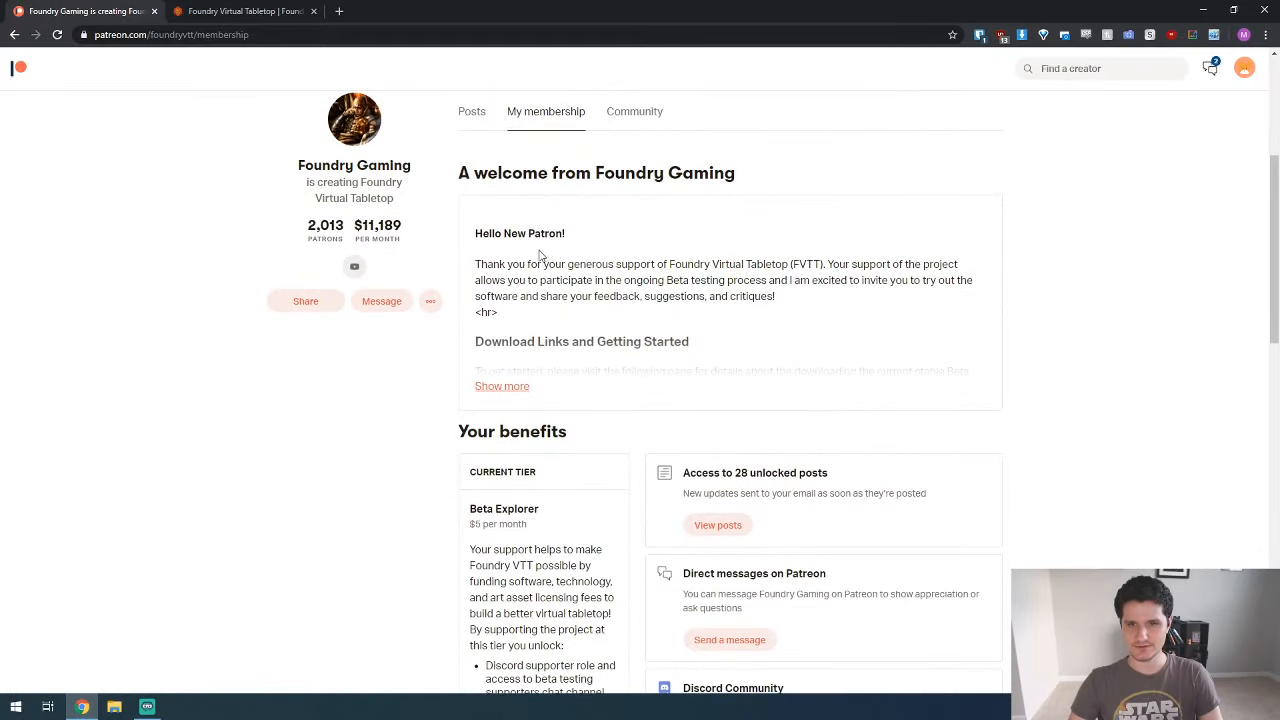
click(502, 388)
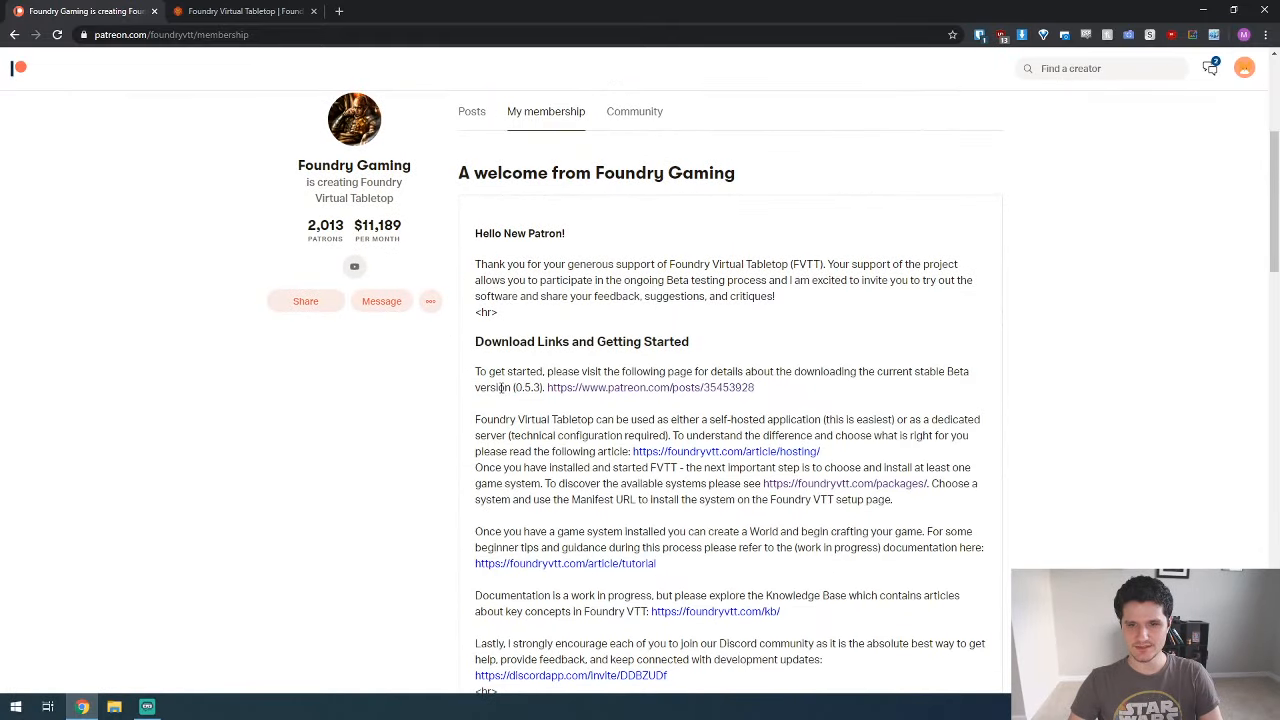
scroll(502, 388, down, 1)
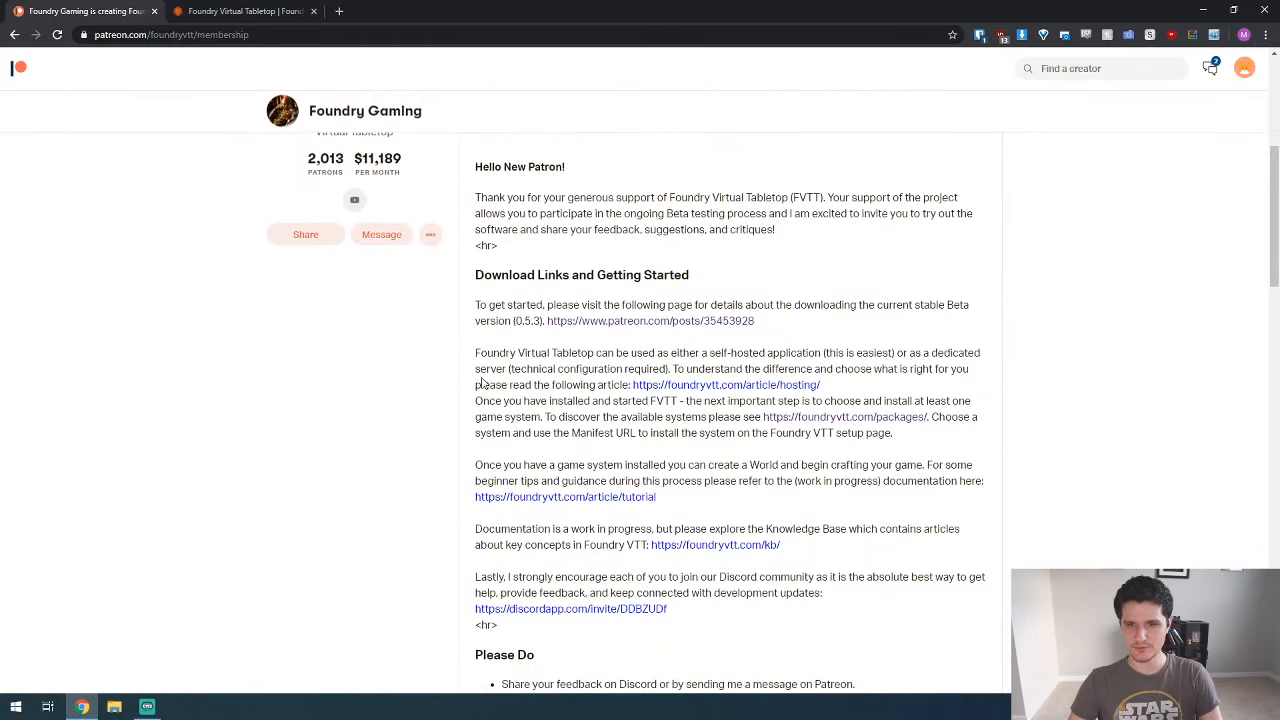
click(594, 321)
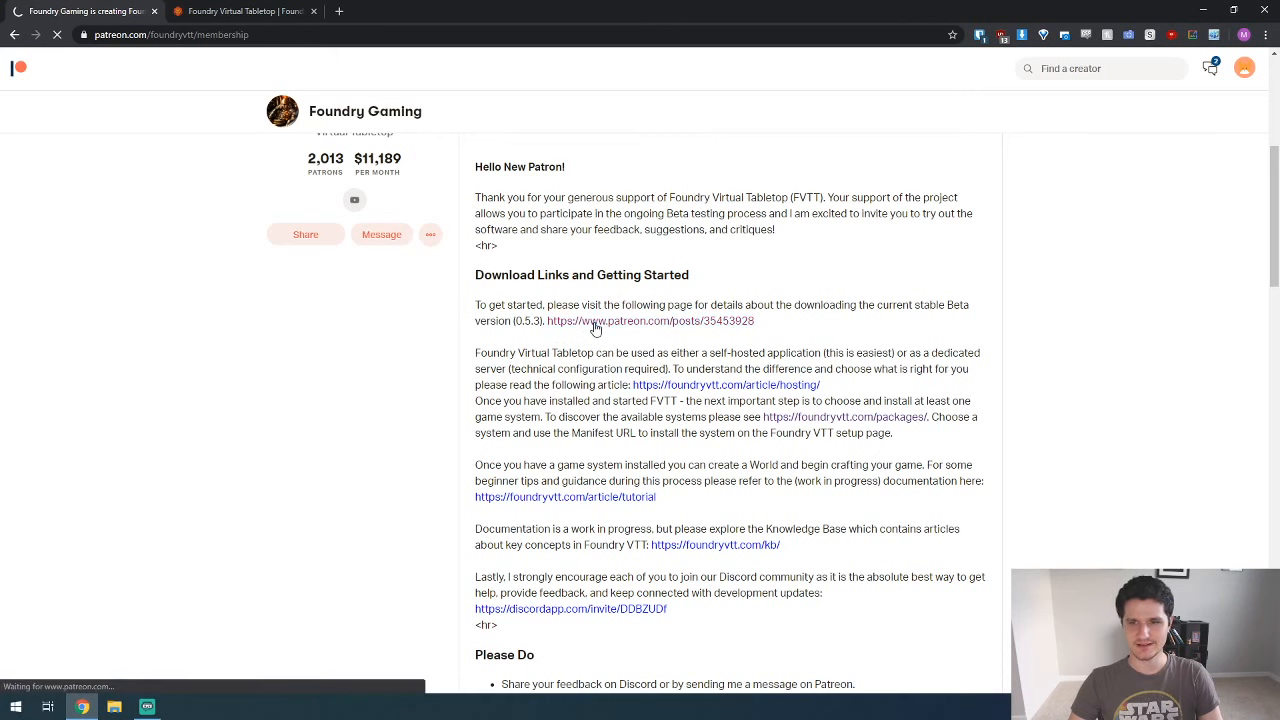
Step: Download the Windows installer FoundryVTT-0.5.3-Setup.exe from the post's full download links
scroll(231, 316, down, 2)
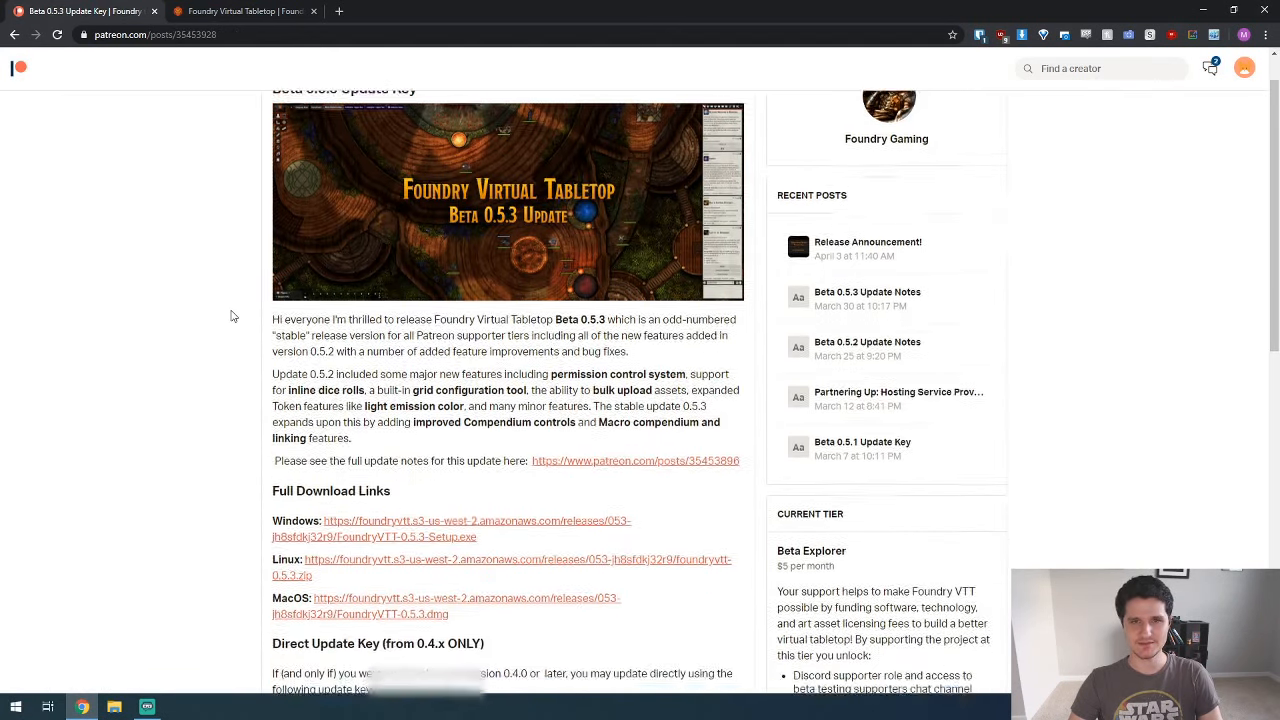
scroll(231, 316, down, 1)
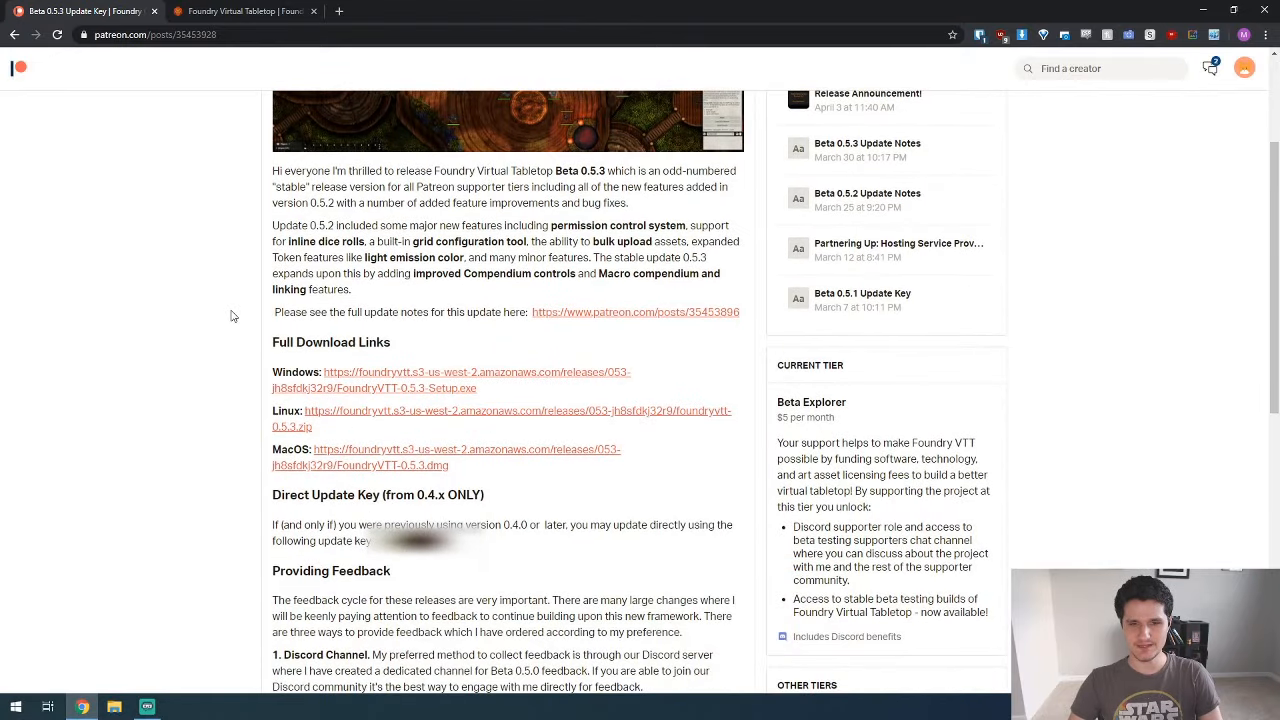
scroll(231, 316, down, 1)
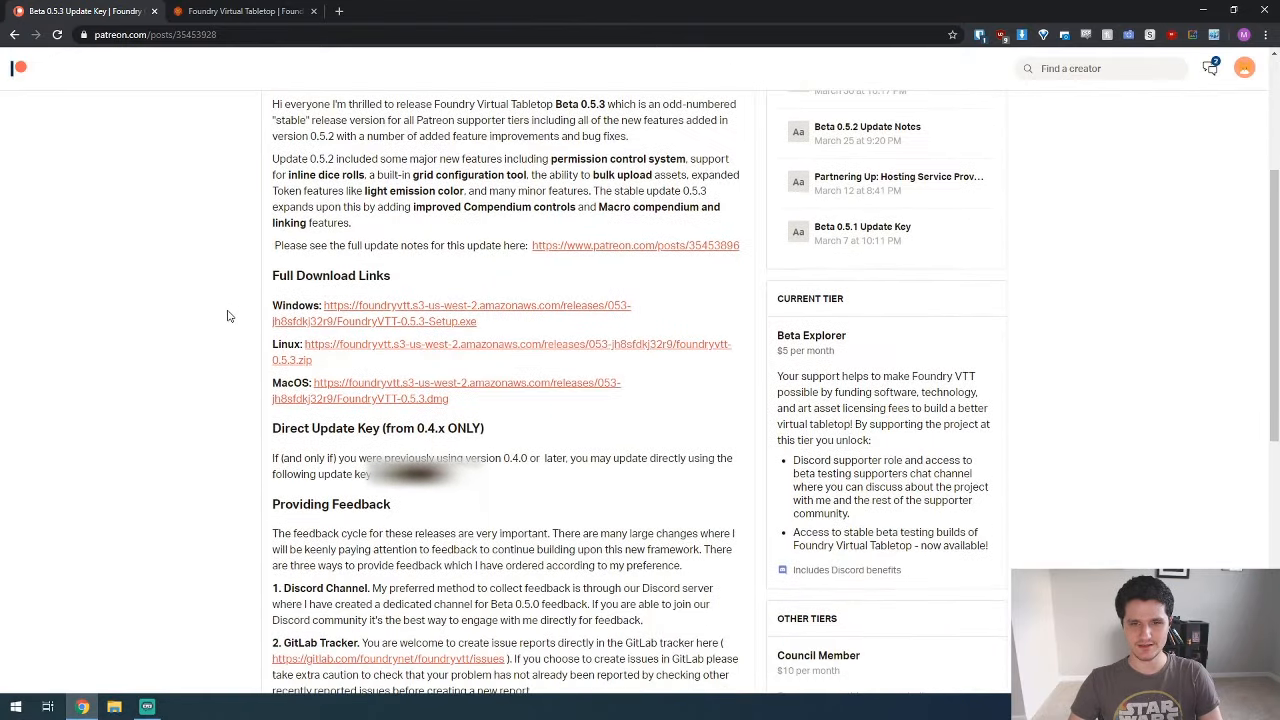
click(401, 311)
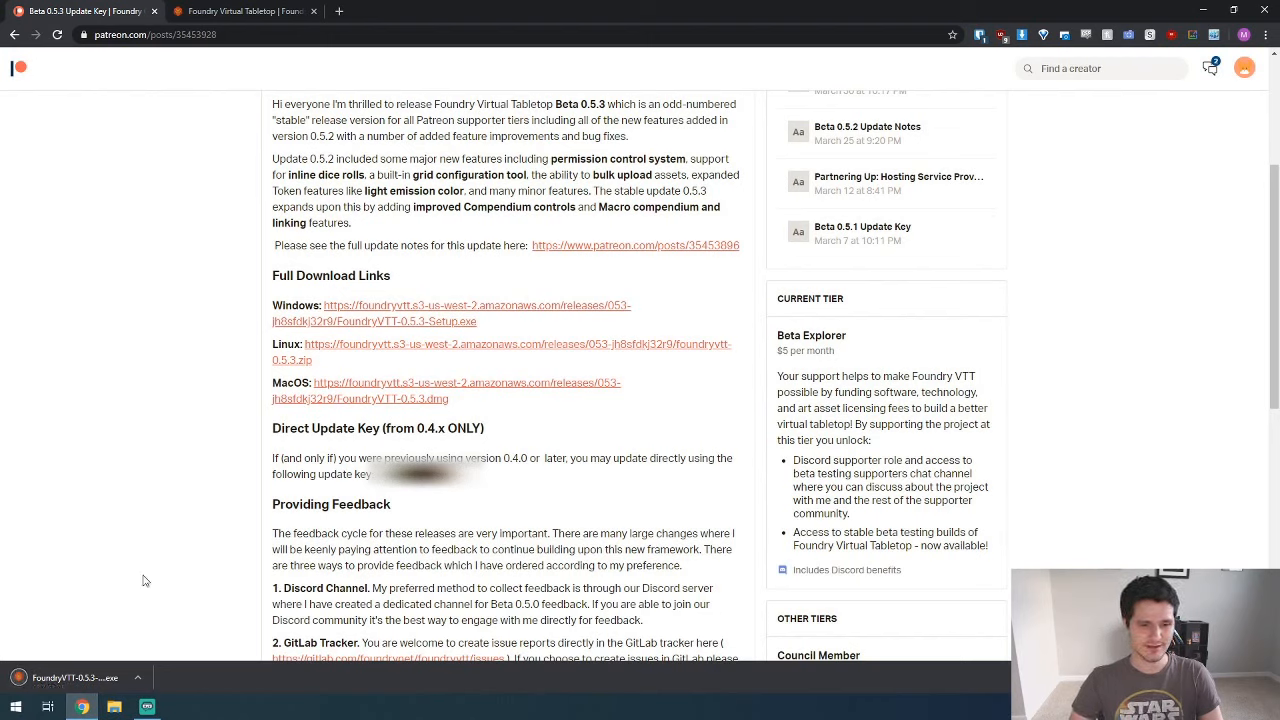
Step: Launch the downloaded FoundryVTT installer and allow it to run despite the SmartScreen block
click(95, 680)
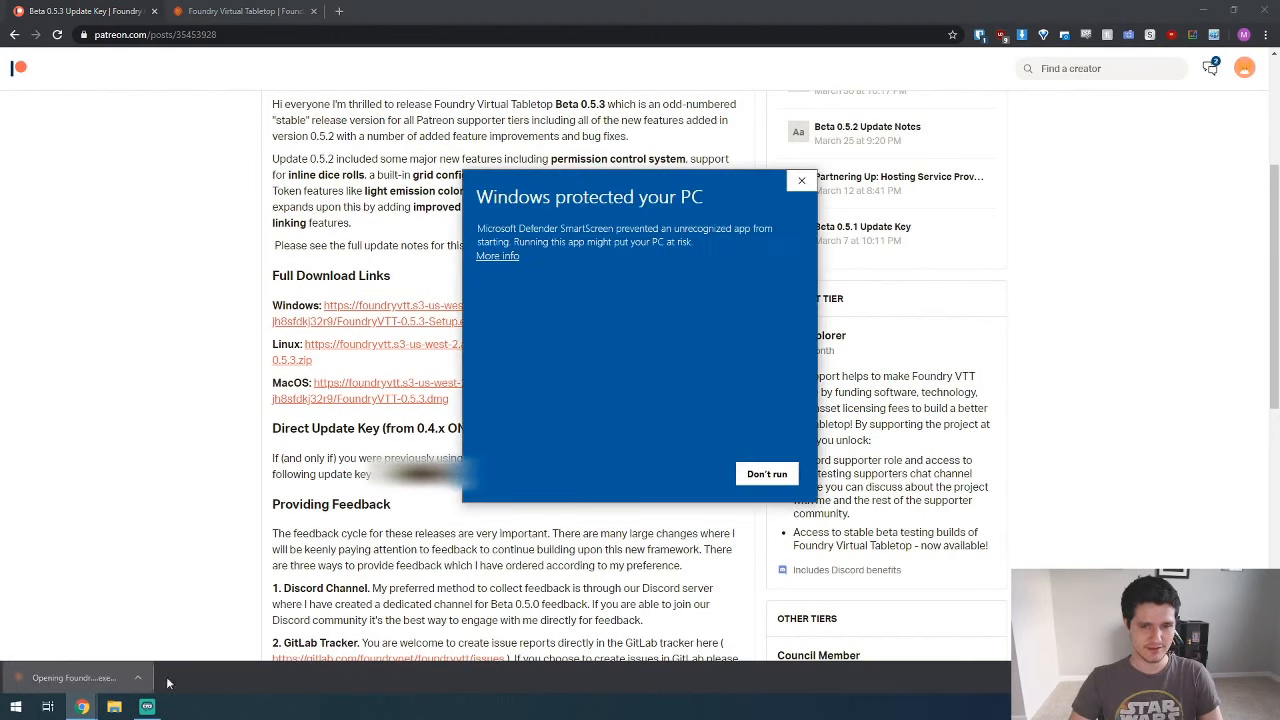
click(505, 256)
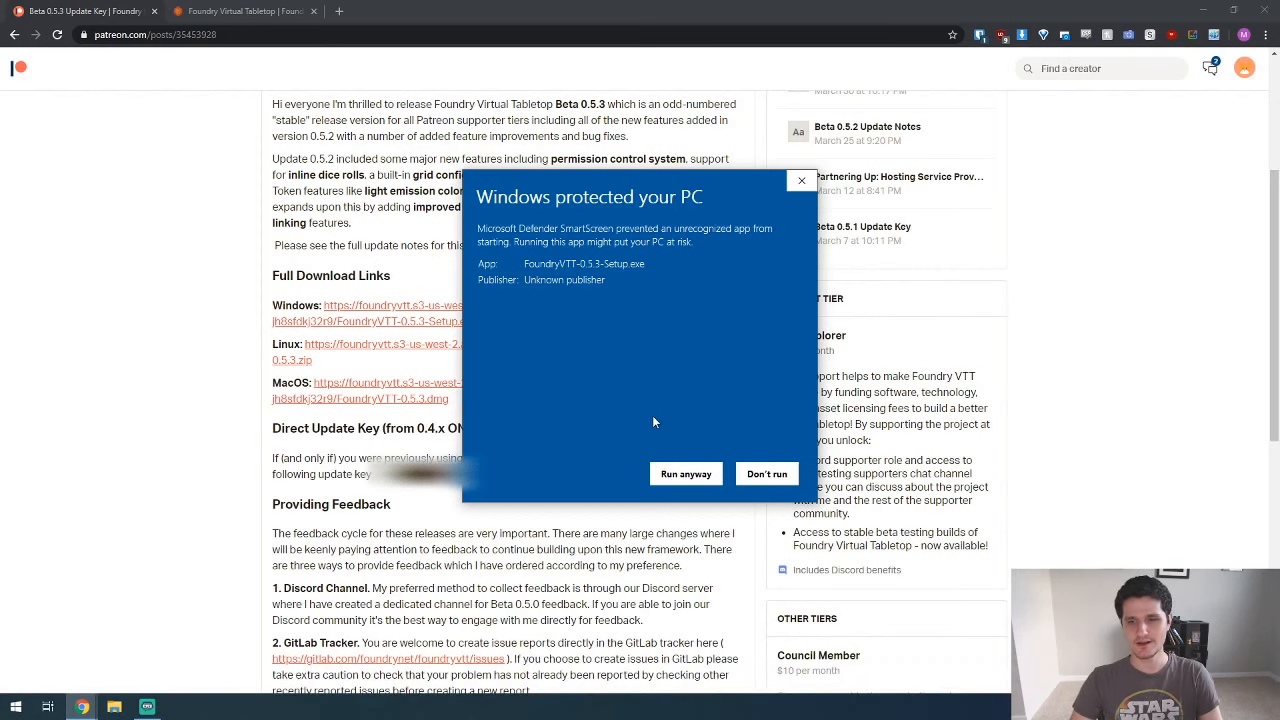
click(685, 475)
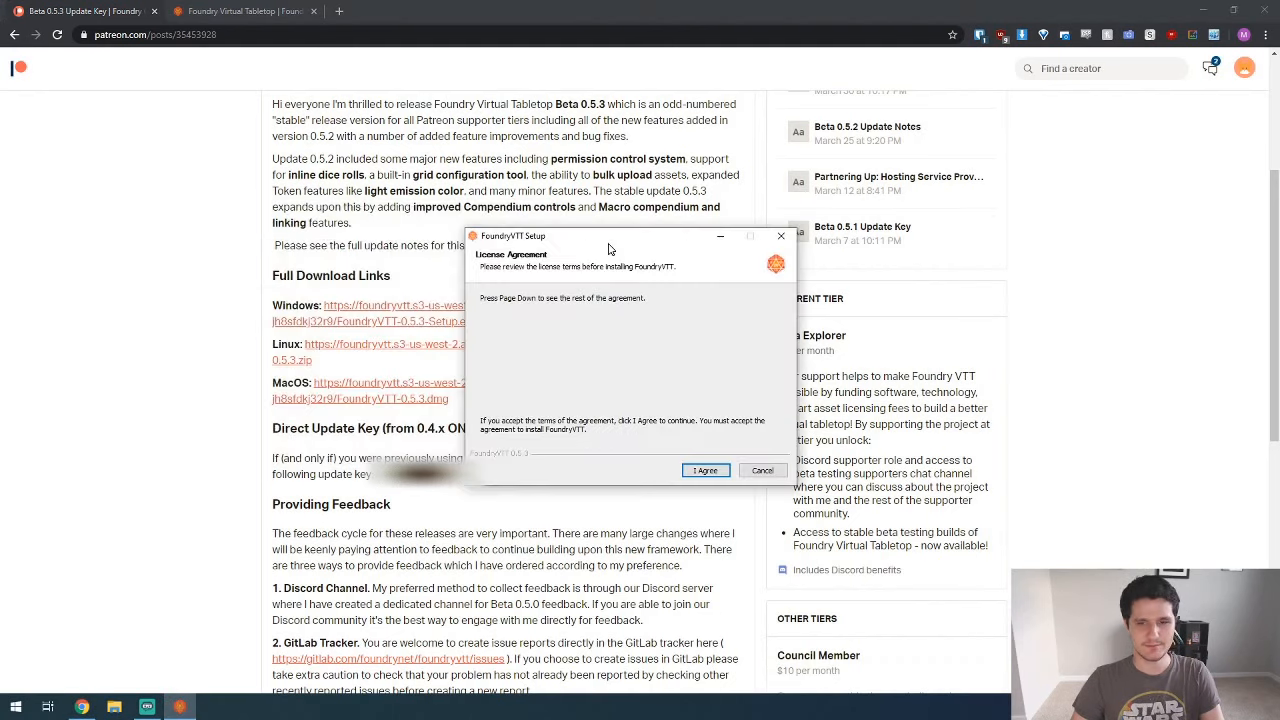
Step: Accept the license, install FoundryVTT in C:\Program Files\FoundryVTT, and finish setup with Run FoundryVTT enabled
click(706, 471)
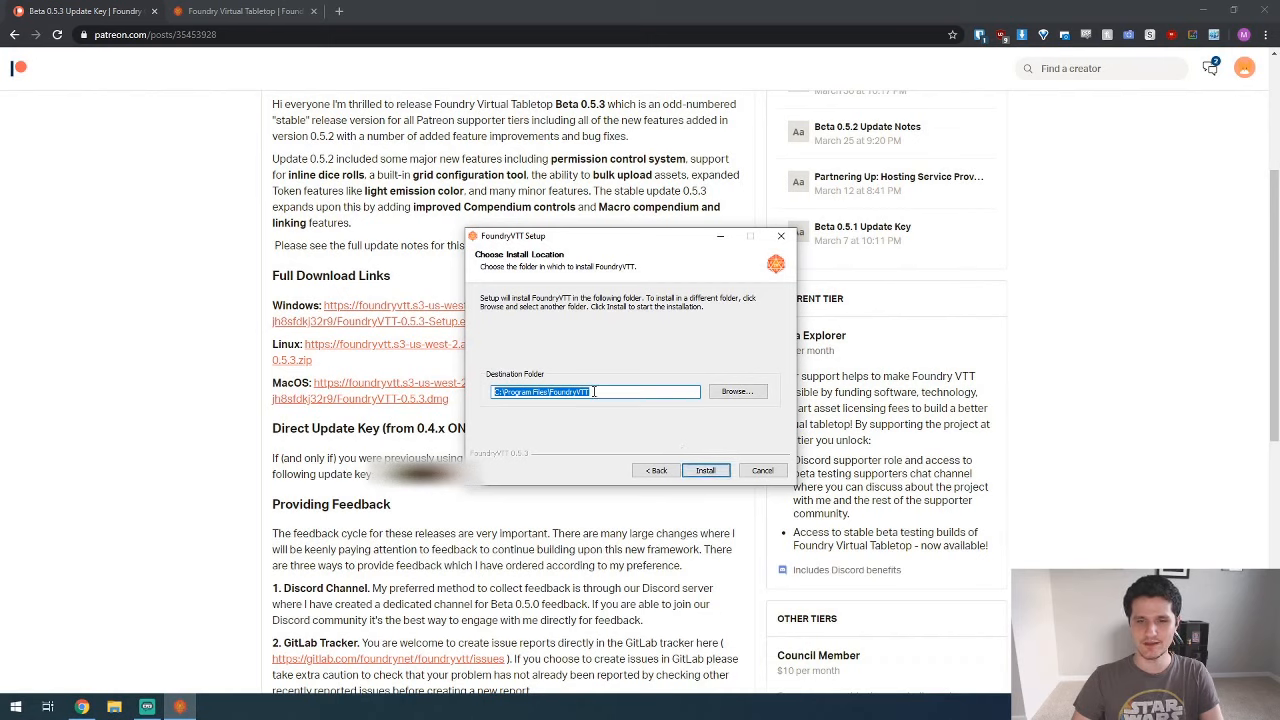
click(714, 476)
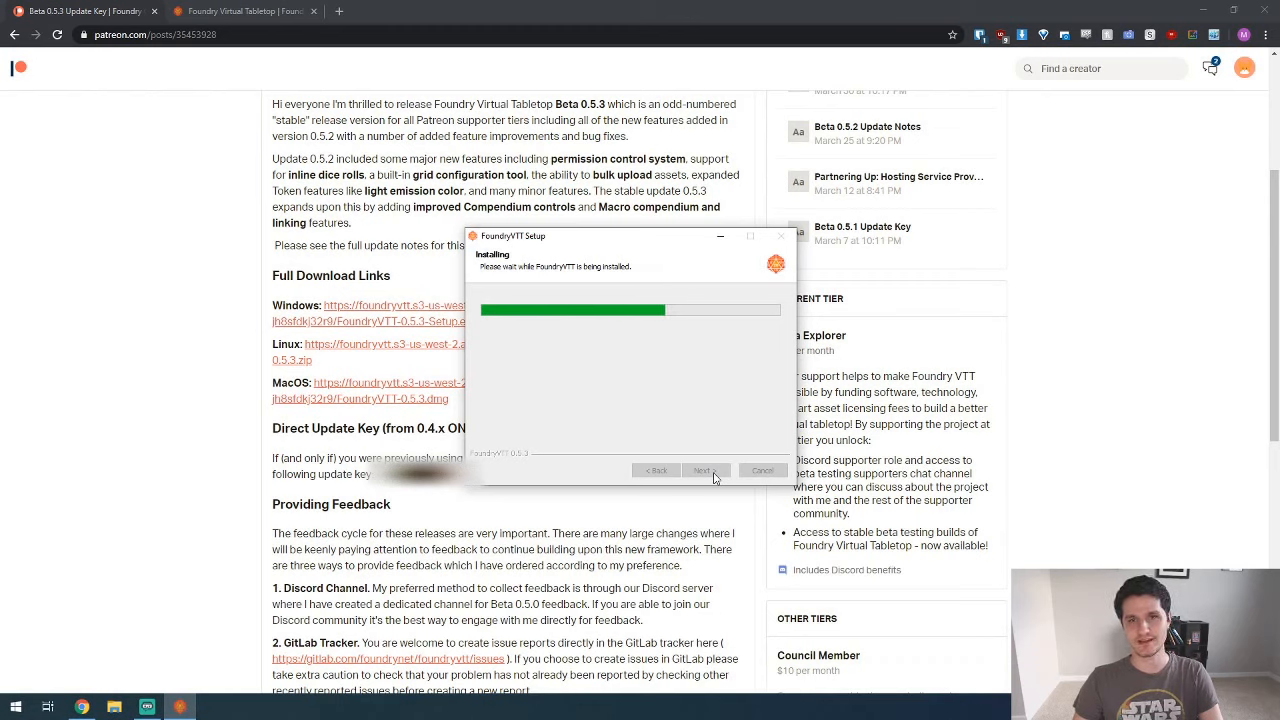
click(714, 472)
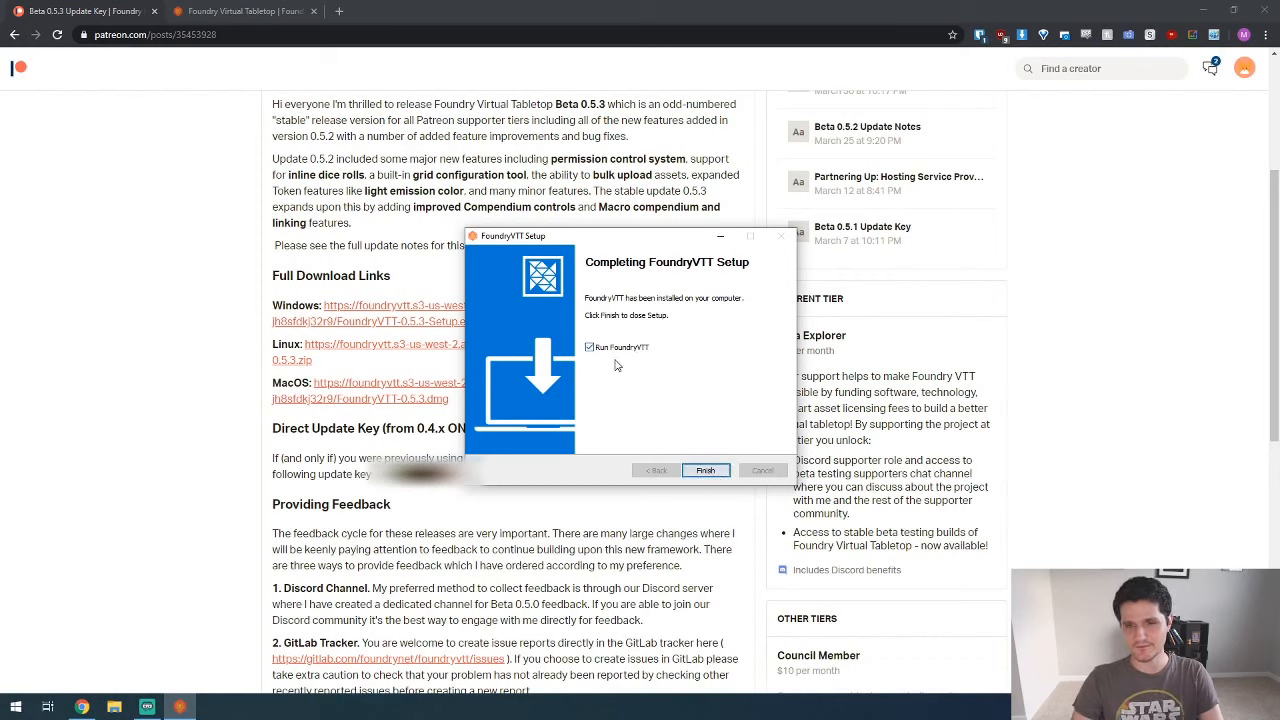
click(708, 473)
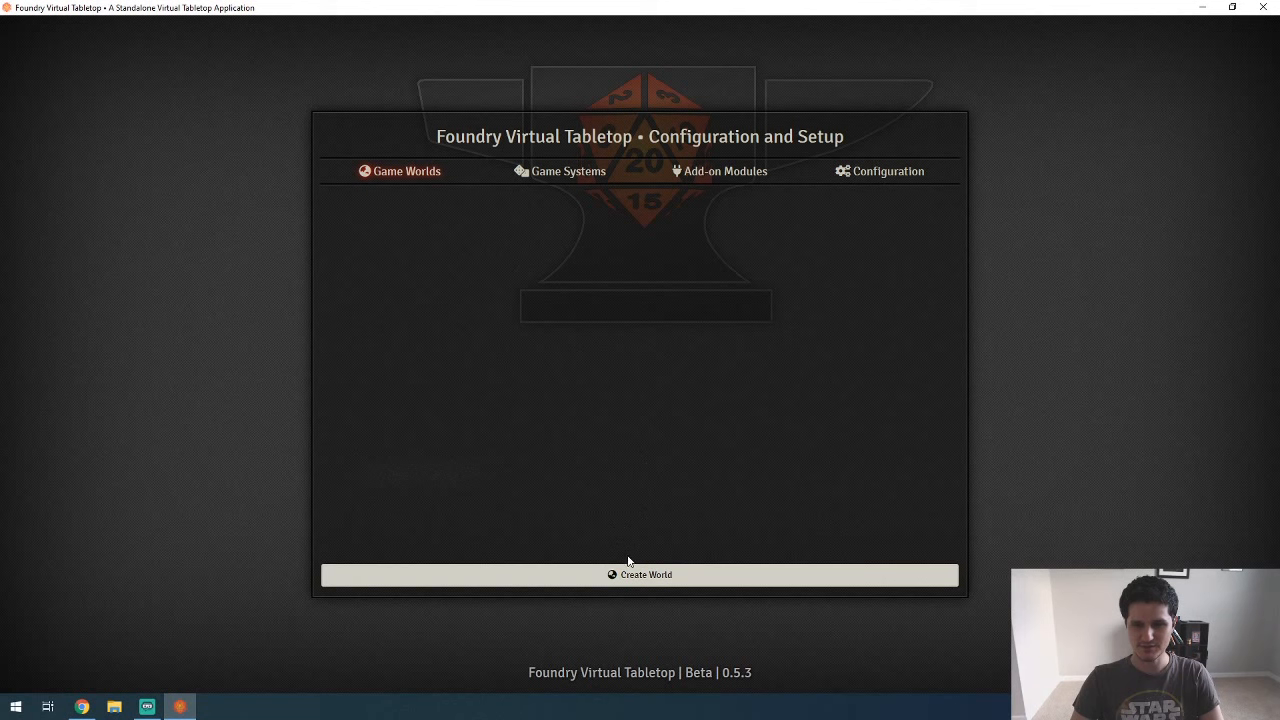
Step: Enter an administrator access key in the software configuration and save the changes, accepting the server shutdown
click(557, 172)
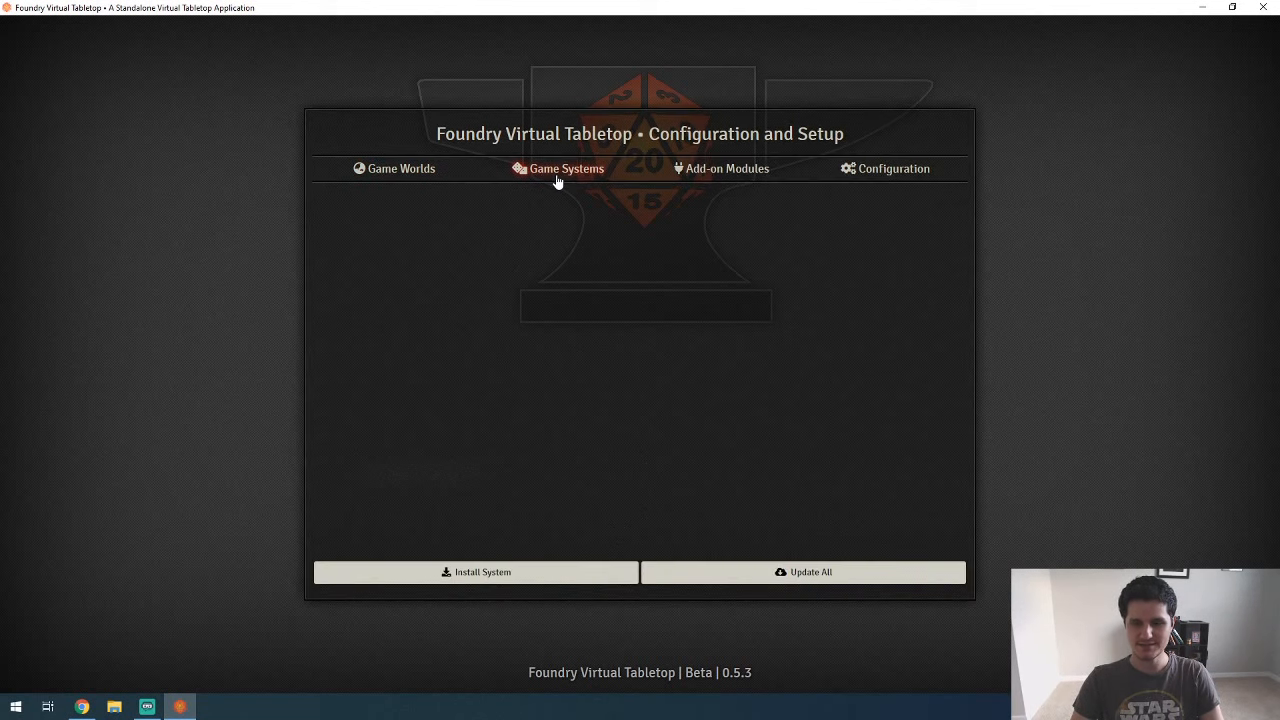
click(709, 171)
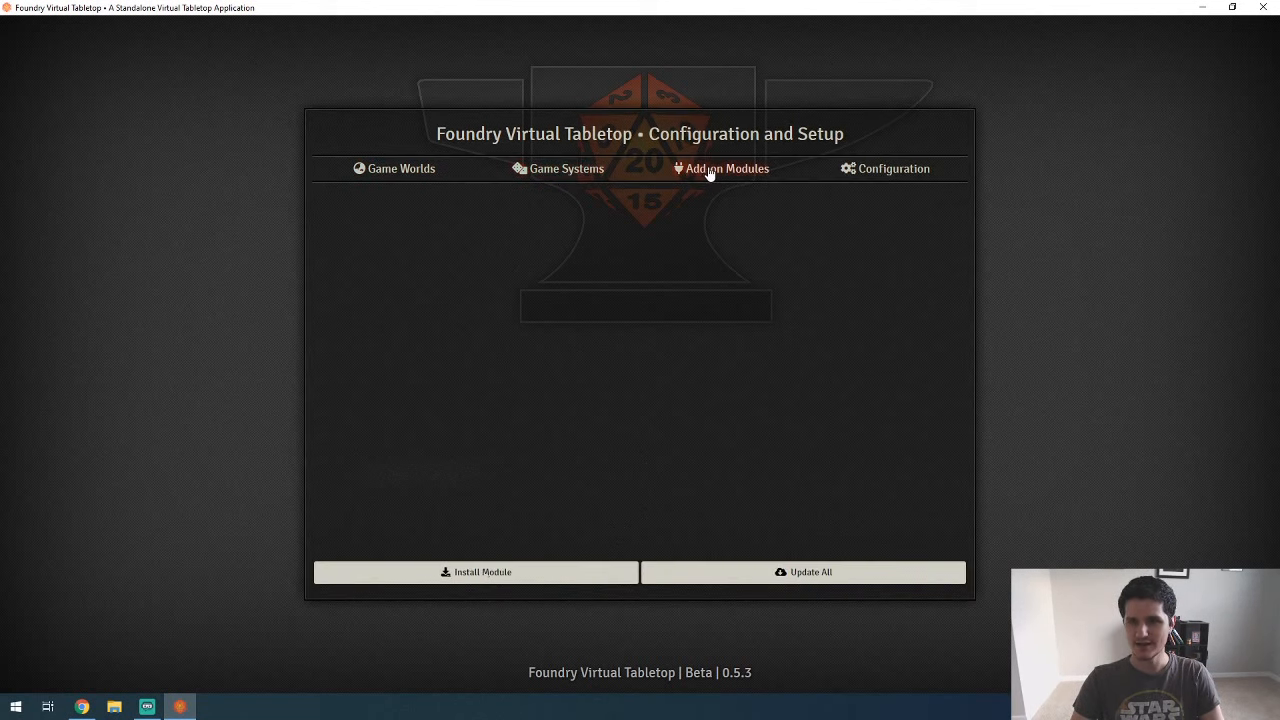
click(856, 172)
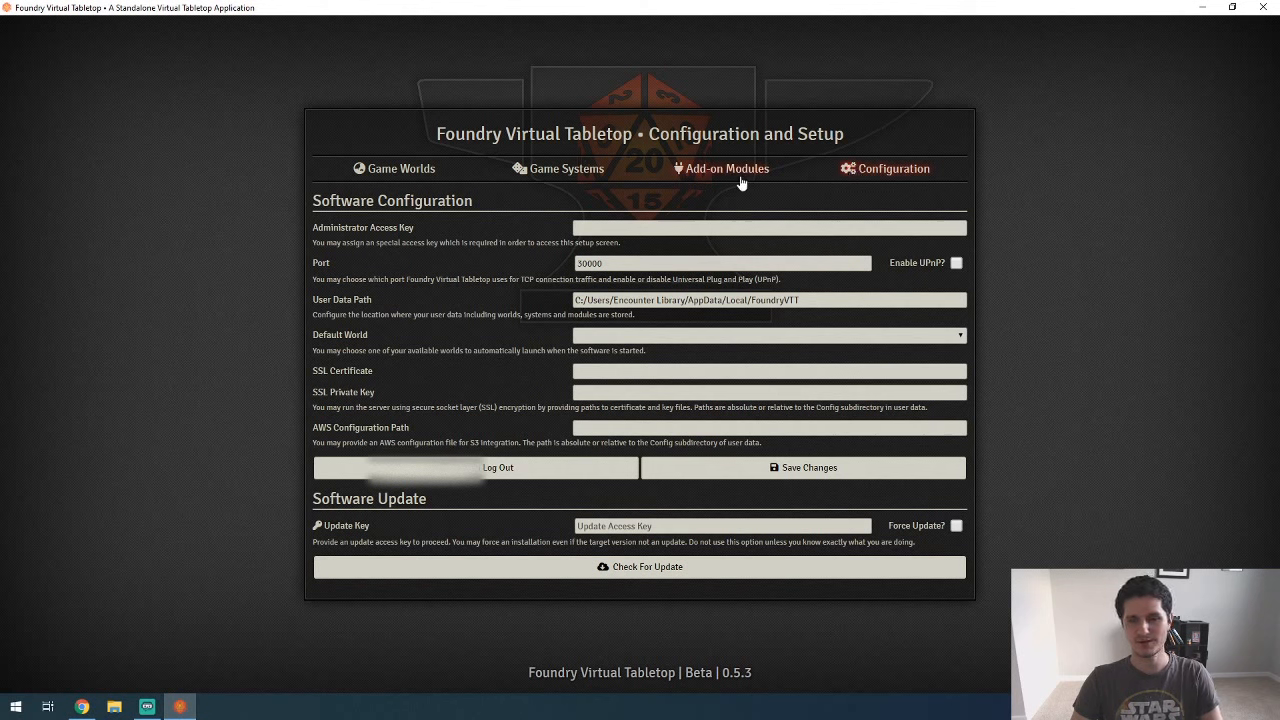
click(647, 227)
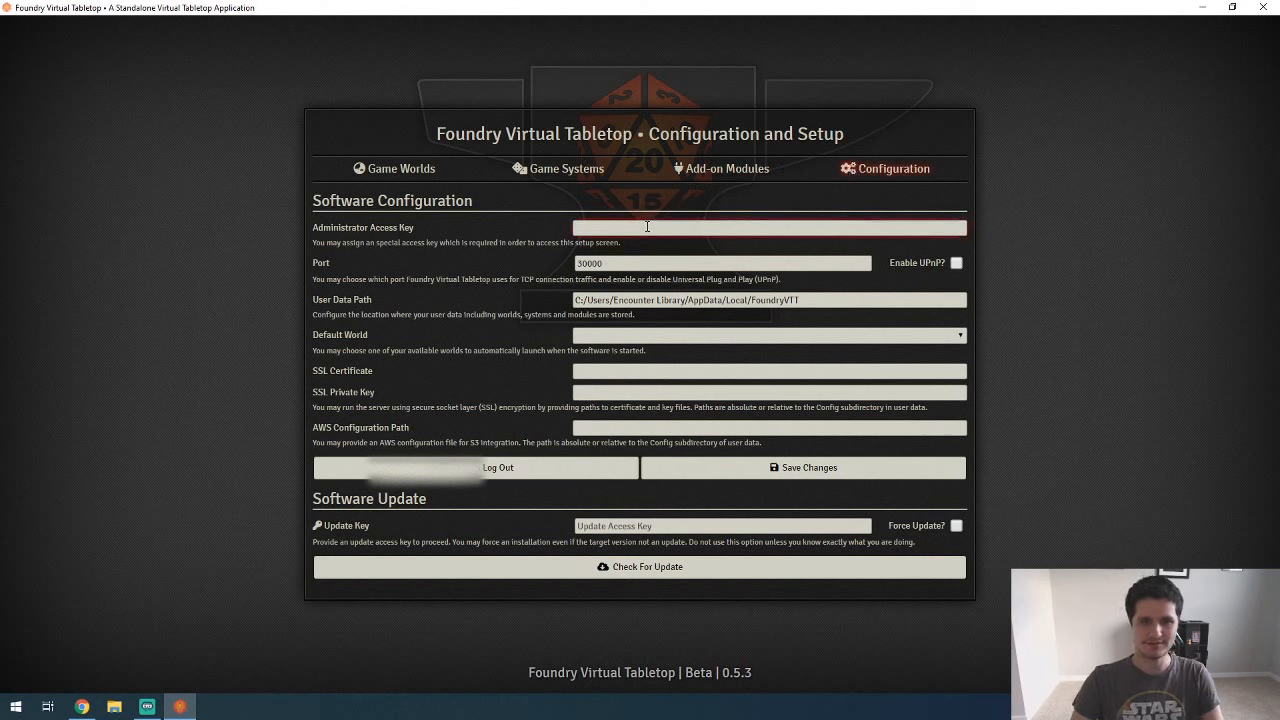
text(*********)
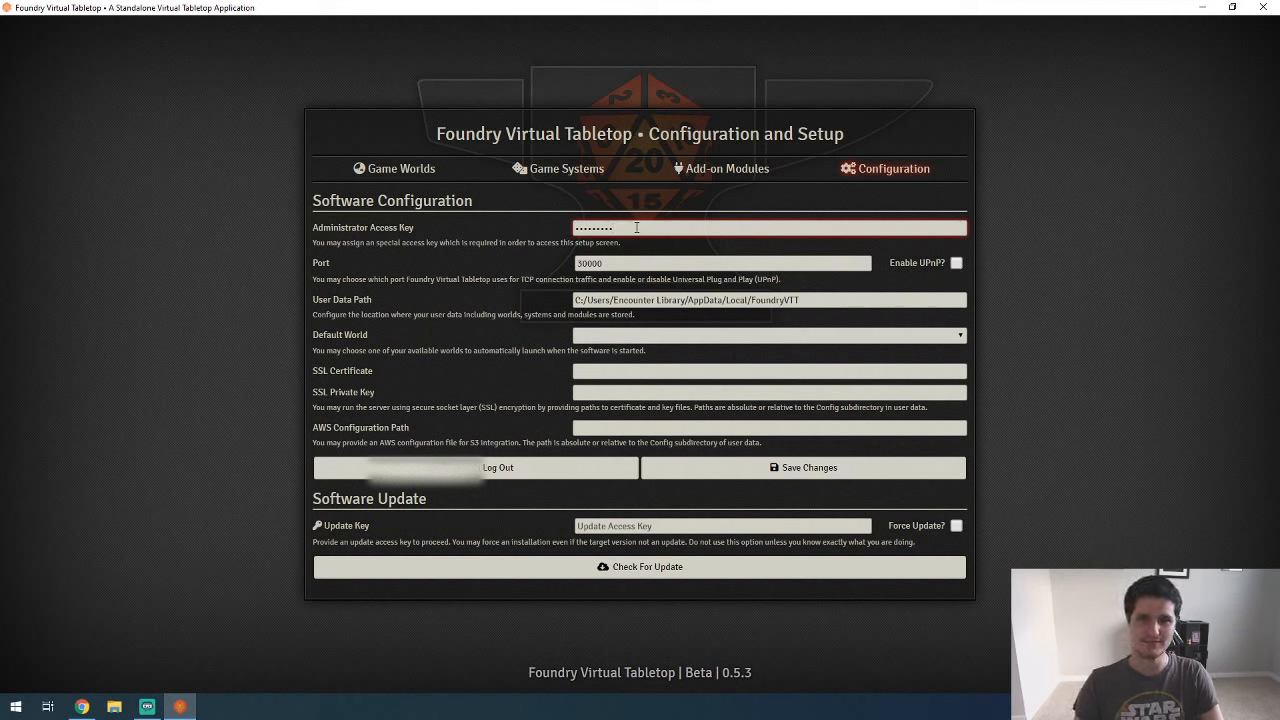
click(849, 476)
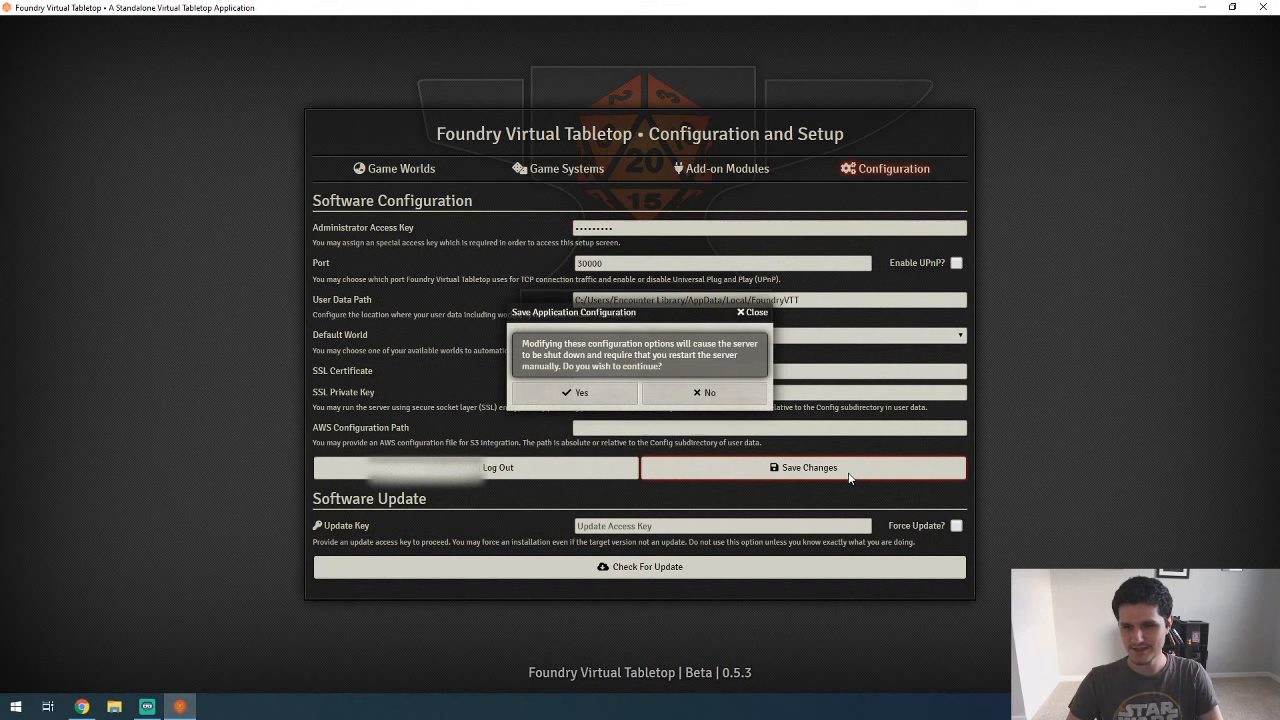
click(583, 393)
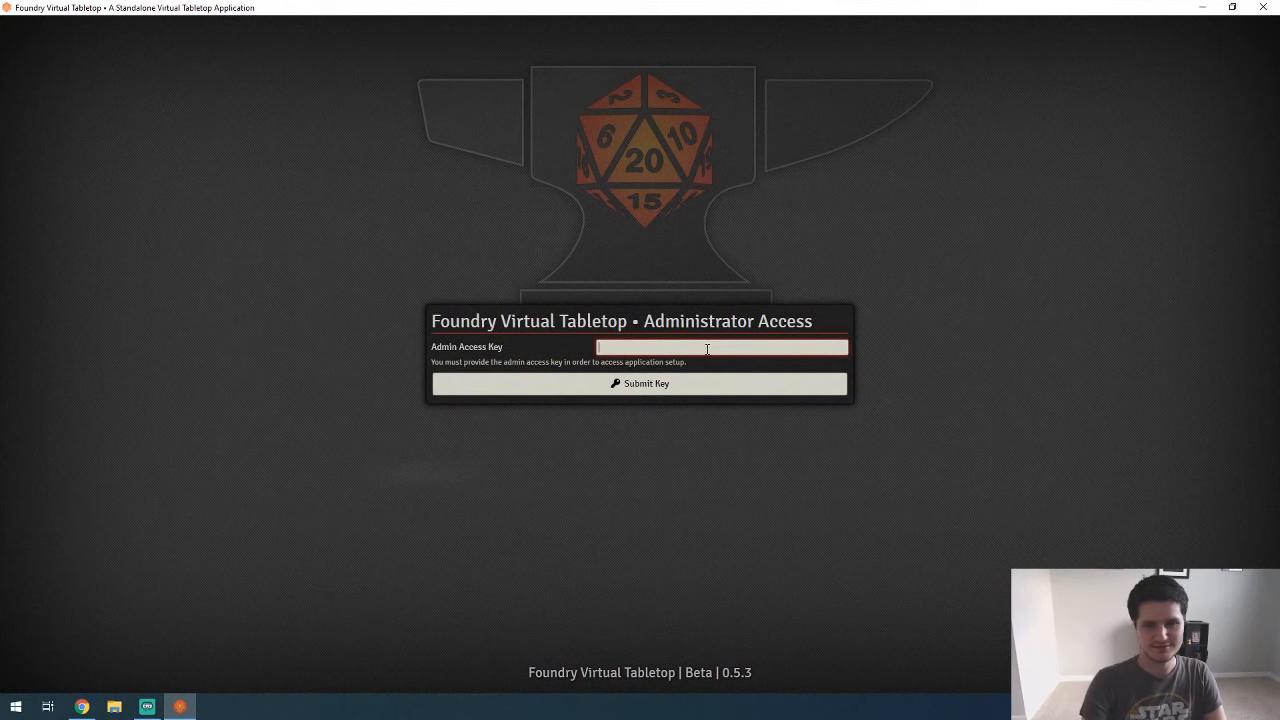
Step: Unlock the application setup with the admin access key and bring up the Game Systems section
text(password)
key(Return)
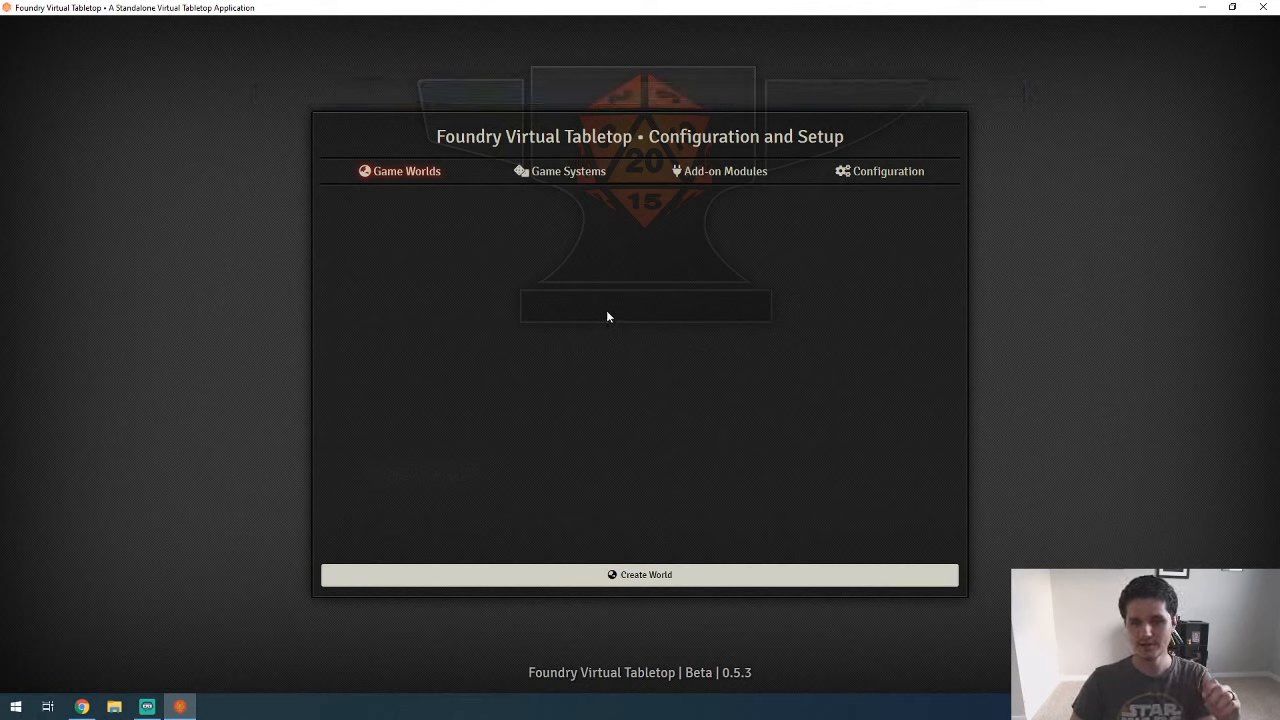
click(540, 172)
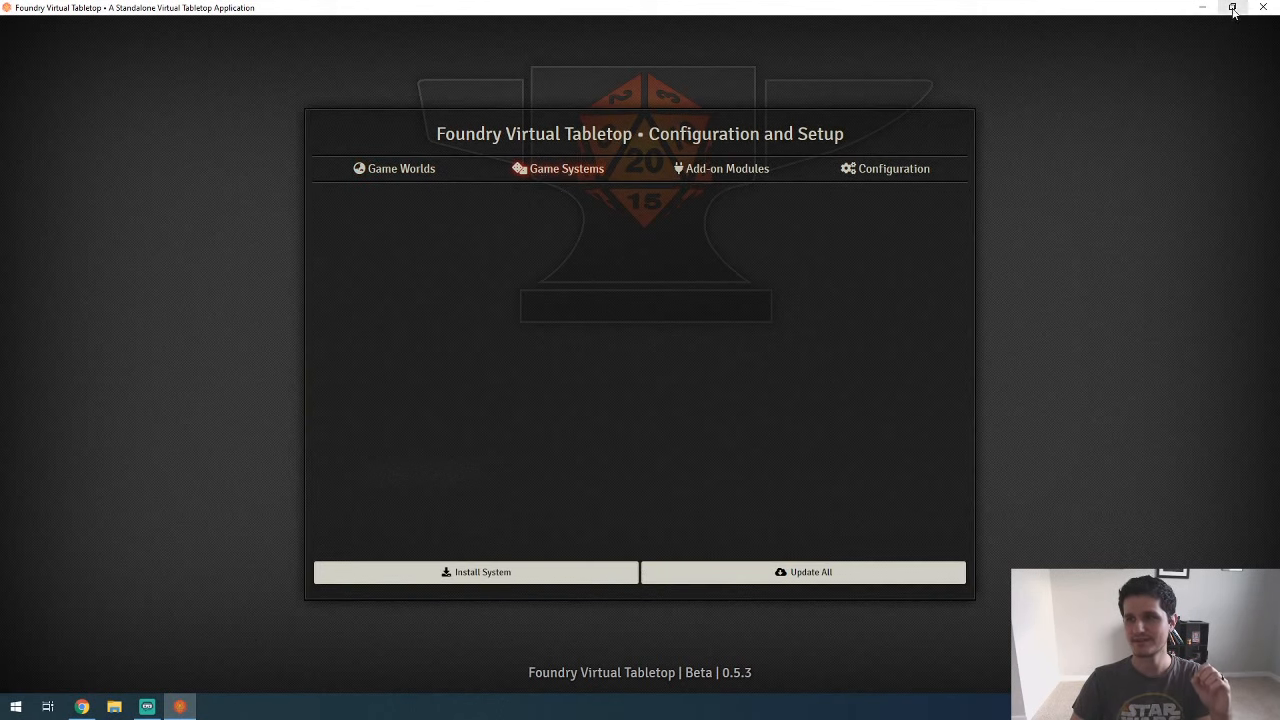
Step: Switch to the browser and open the Systems and Modules Directory on the Foundry Virtual Tabletop website
click(1202, 7)
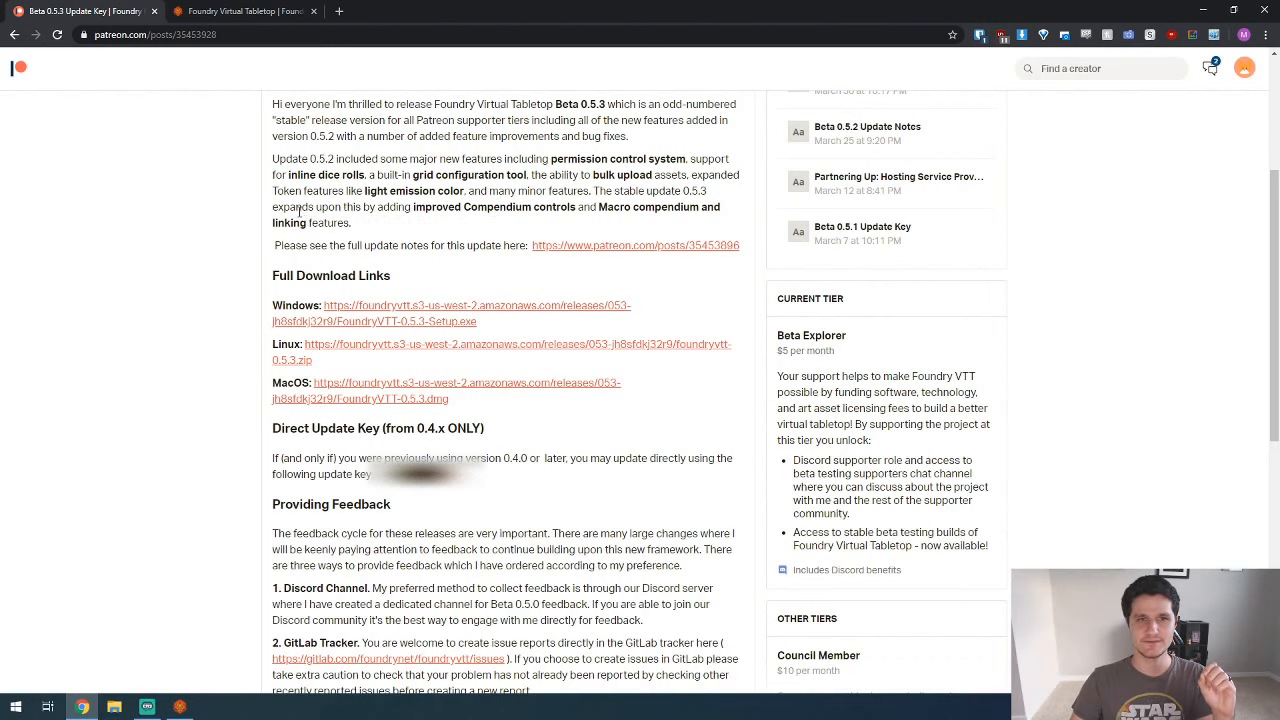
click(240, 12)
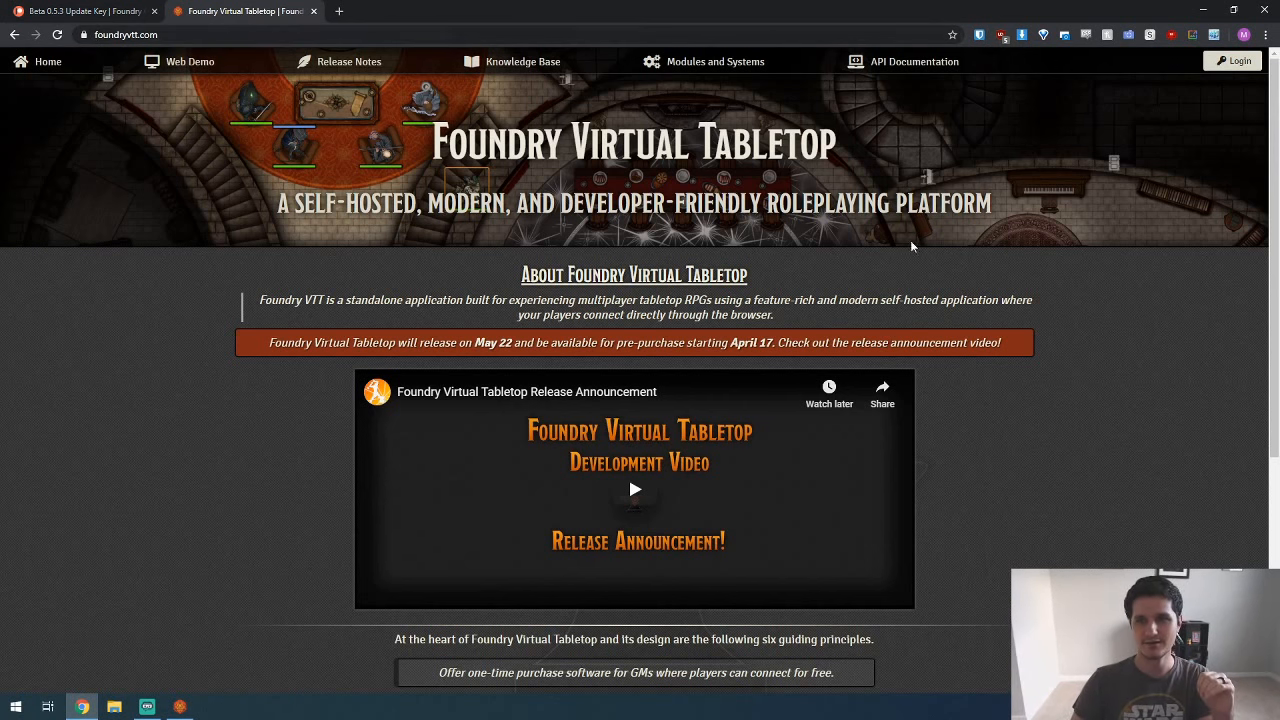
click(710, 68)
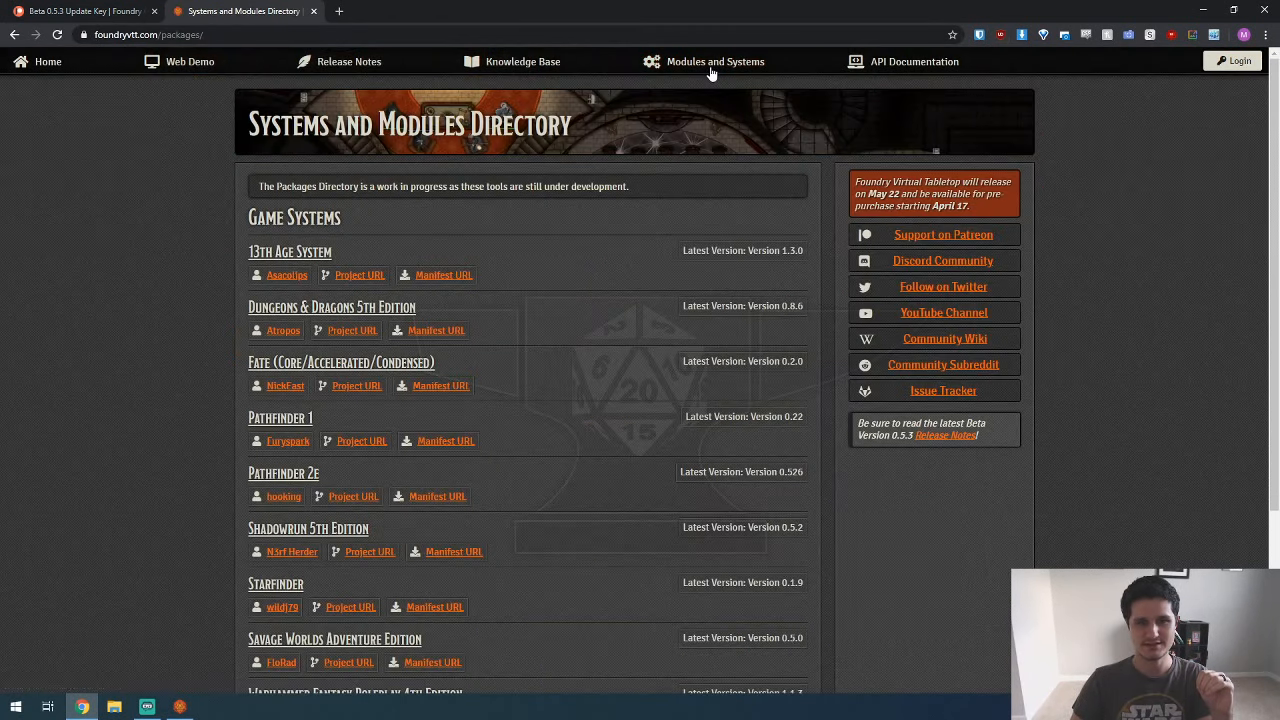
Step: Copy the link address of the Dungeons & Dragons 5th Edition Manifest URL from the game systems list
scroll(144, 231, down, 1)
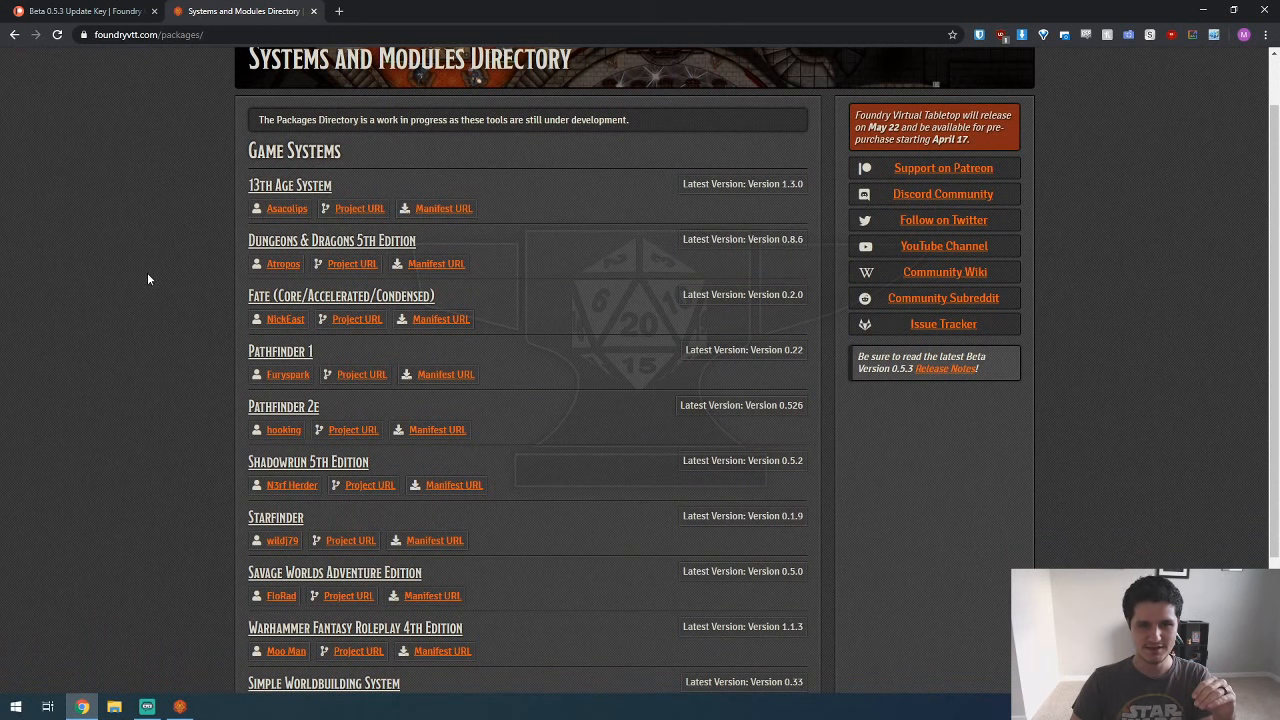
scroll(150, 275, down, 1)
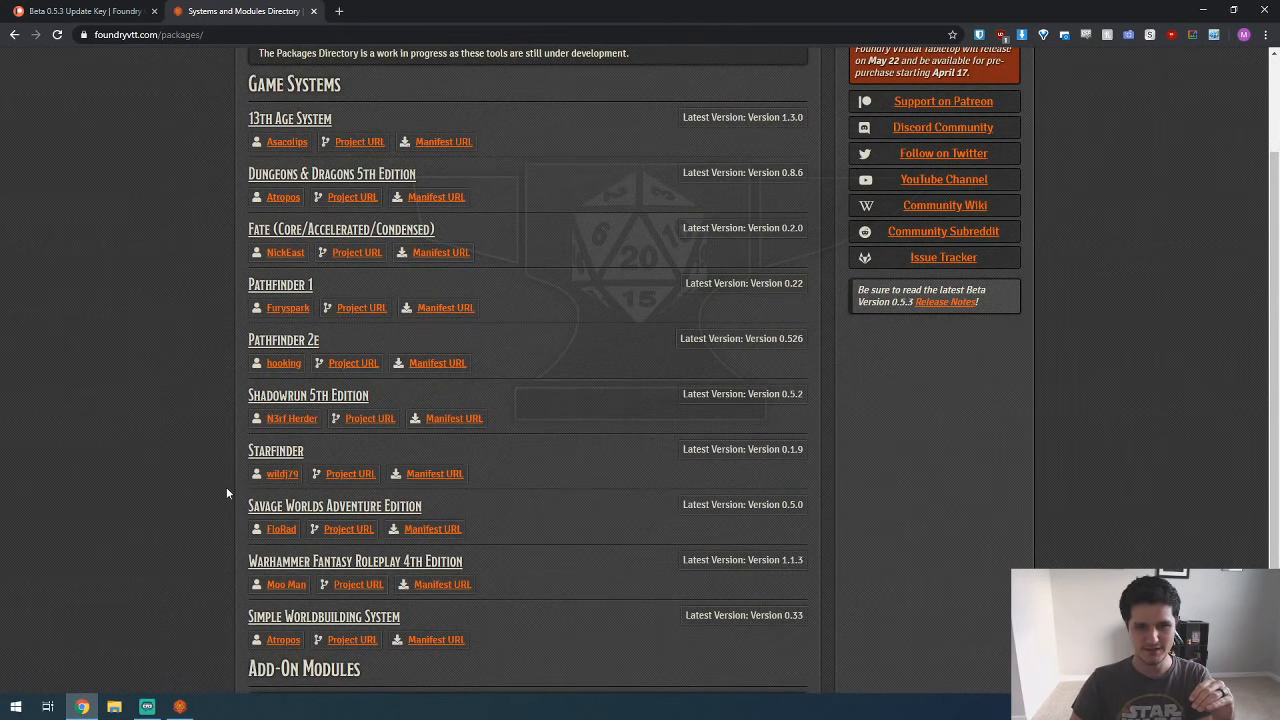
scroll(199, 500, down, 1)
scroll(199, 496, up, 2)
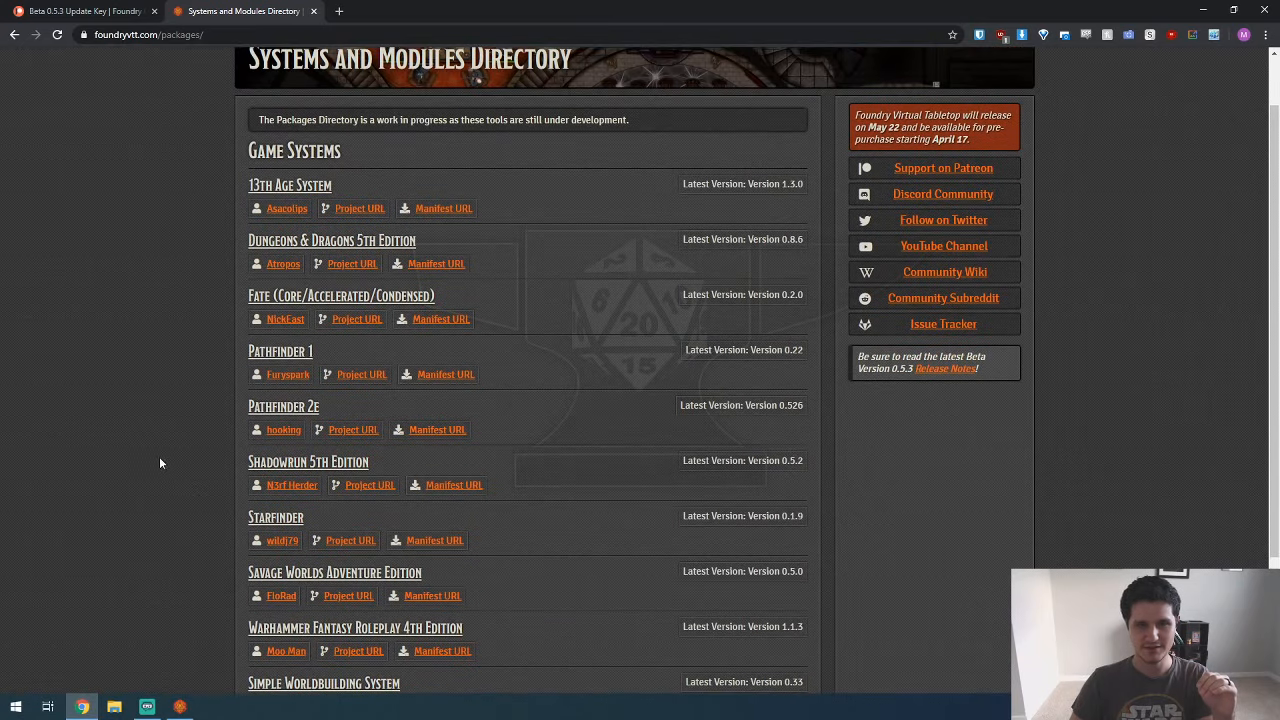
right_click(418, 266)
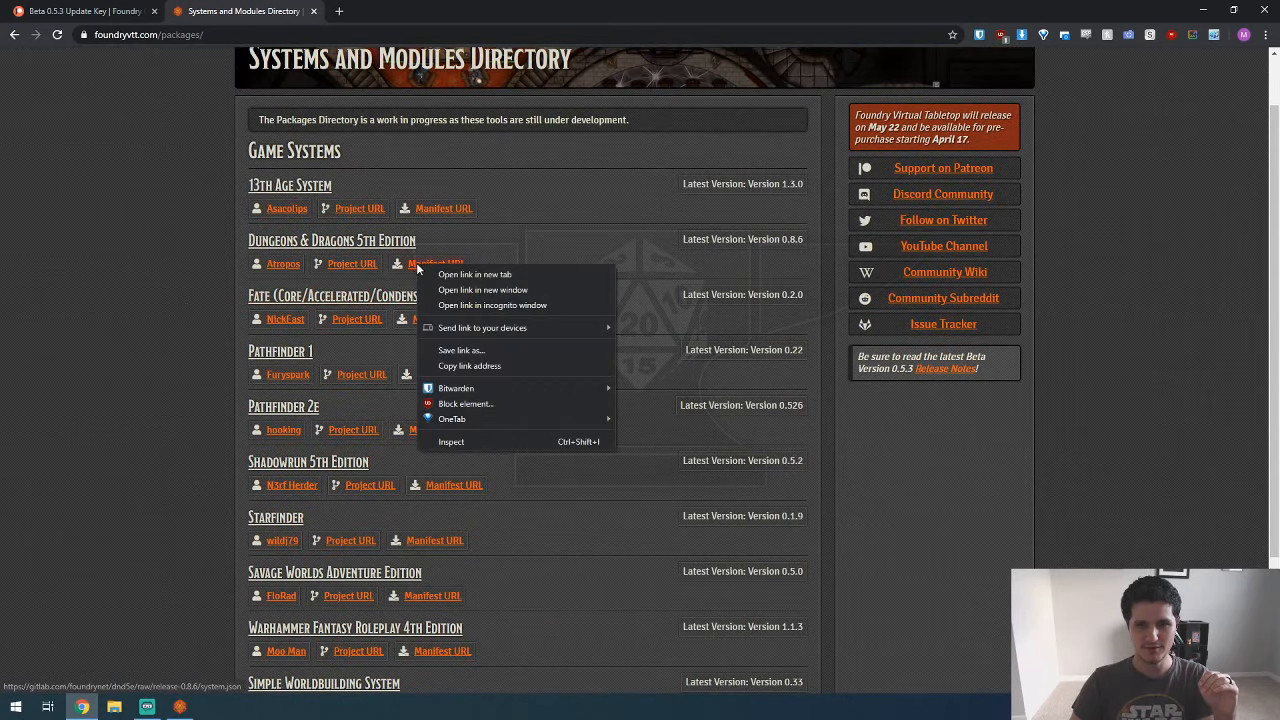
click(460, 366)
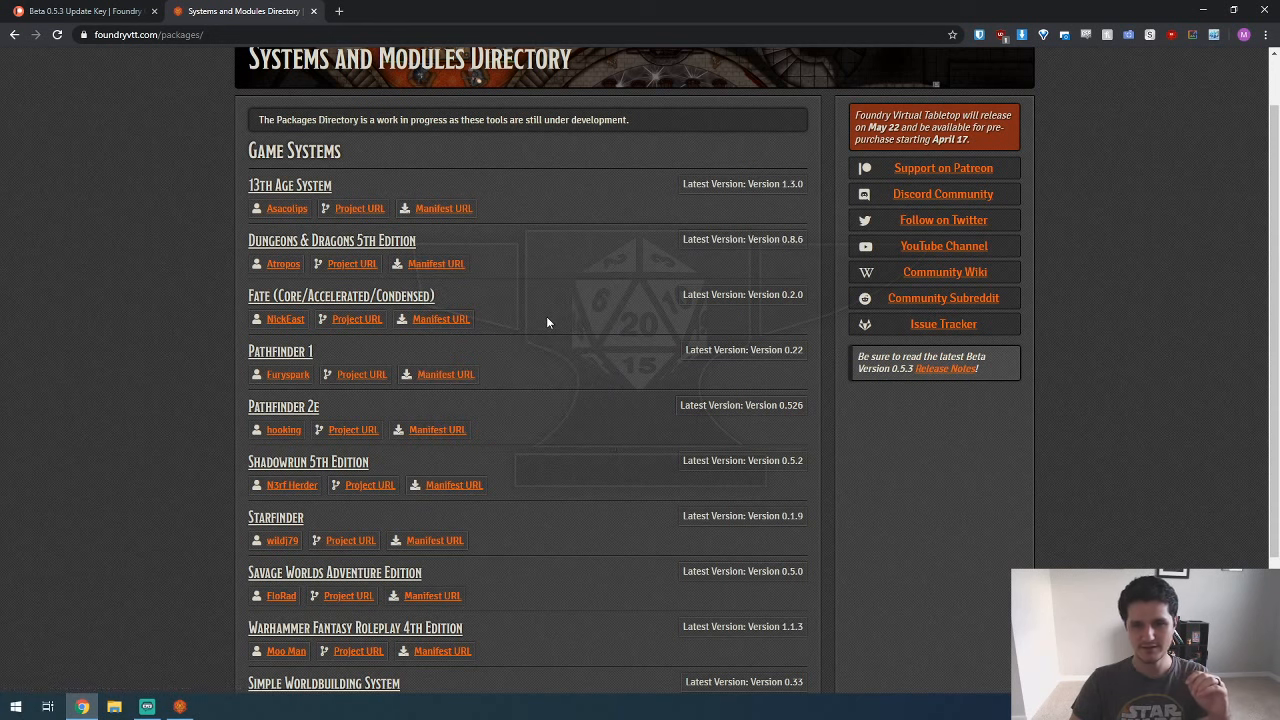
Step: Switch to Foundry Virtual Tabletop and install the Dungeons & Dragons 5th Edition game system from the copied manifest URL
click(177, 710)
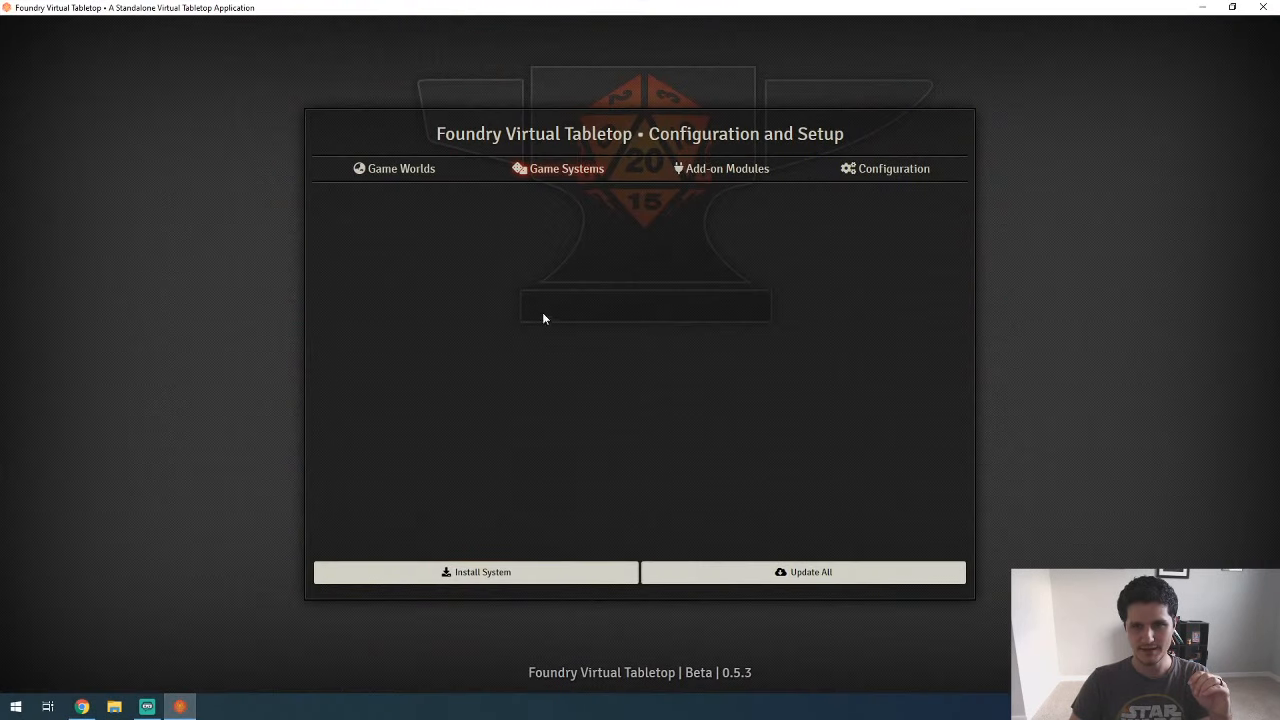
click(470, 570)
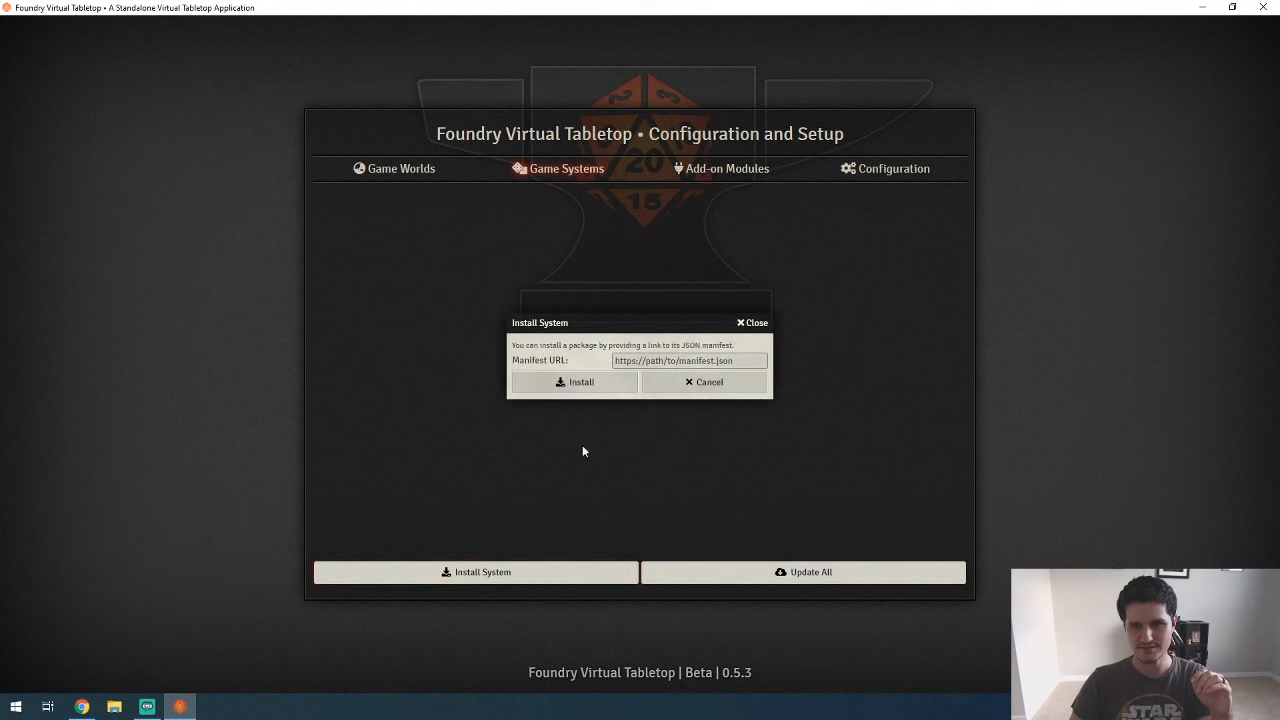
click(636, 362)
key(ctrl+v)
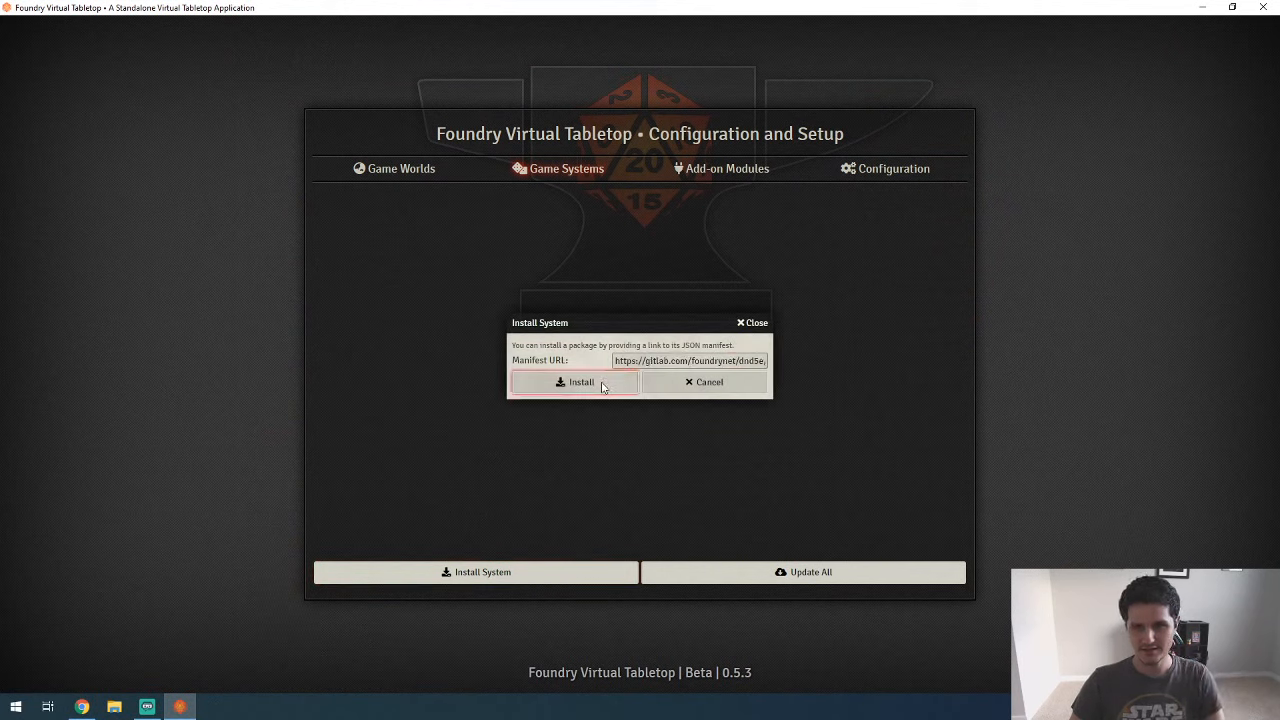
click(600, 382)
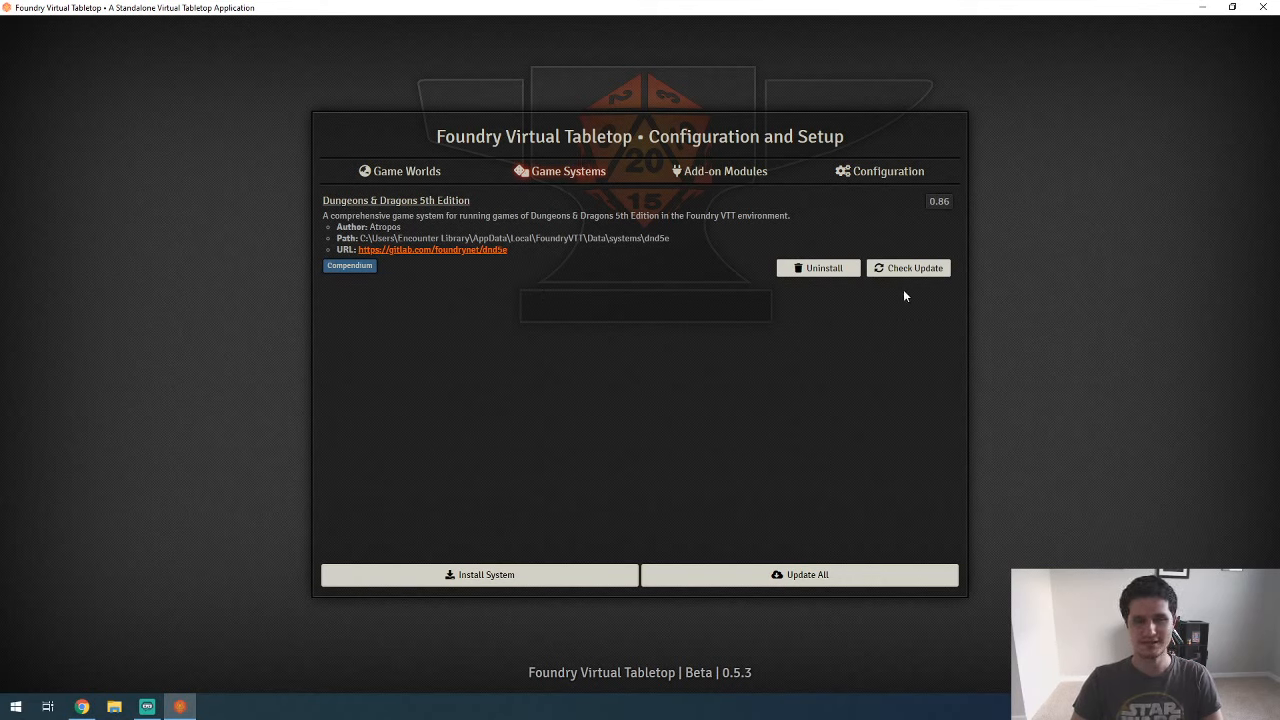
Step: Look at the Game Worlds section, then copy the User Data Path from the software configuration
click(426, 181)
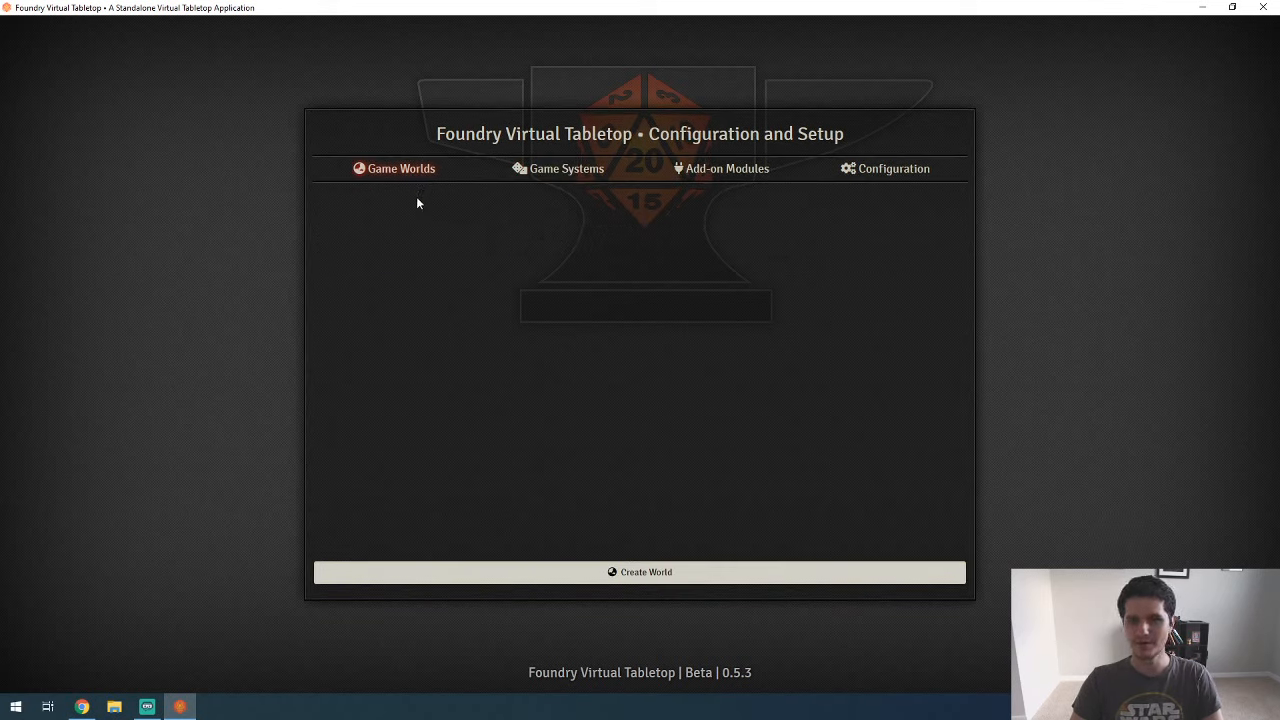
click(853, 176)
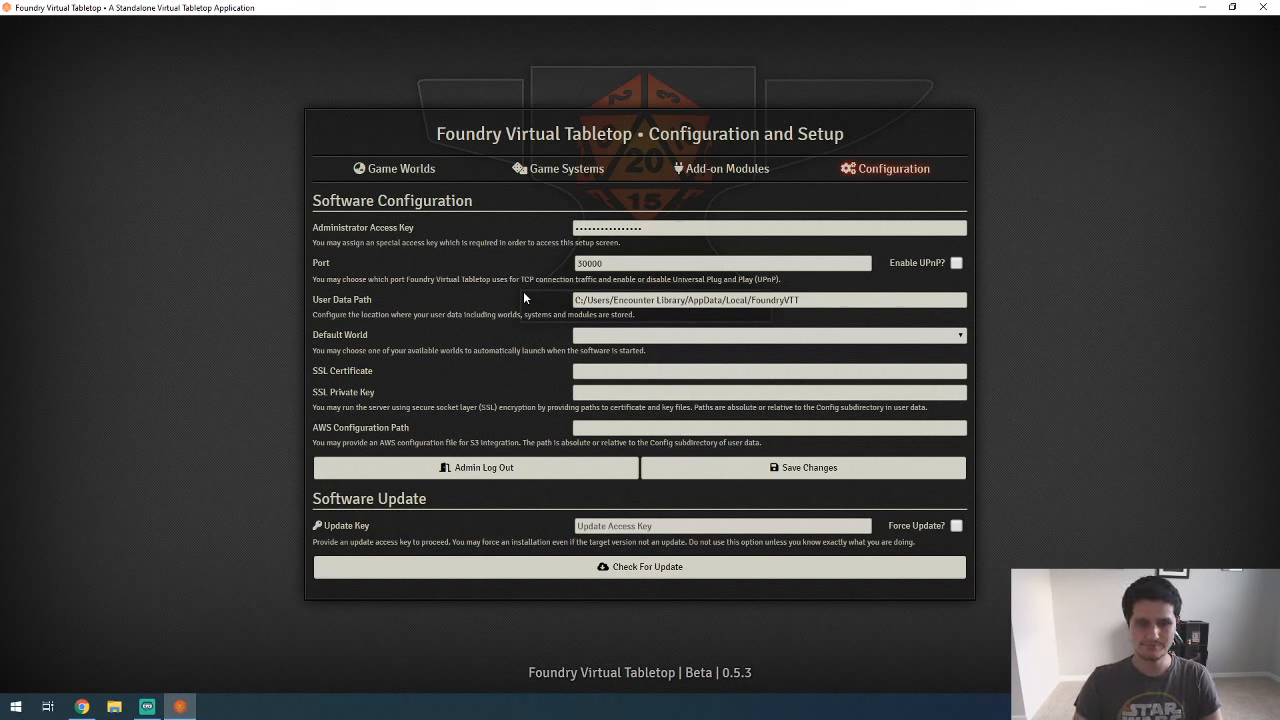
click(818, 299)
drag(776, 299, 557, 306)
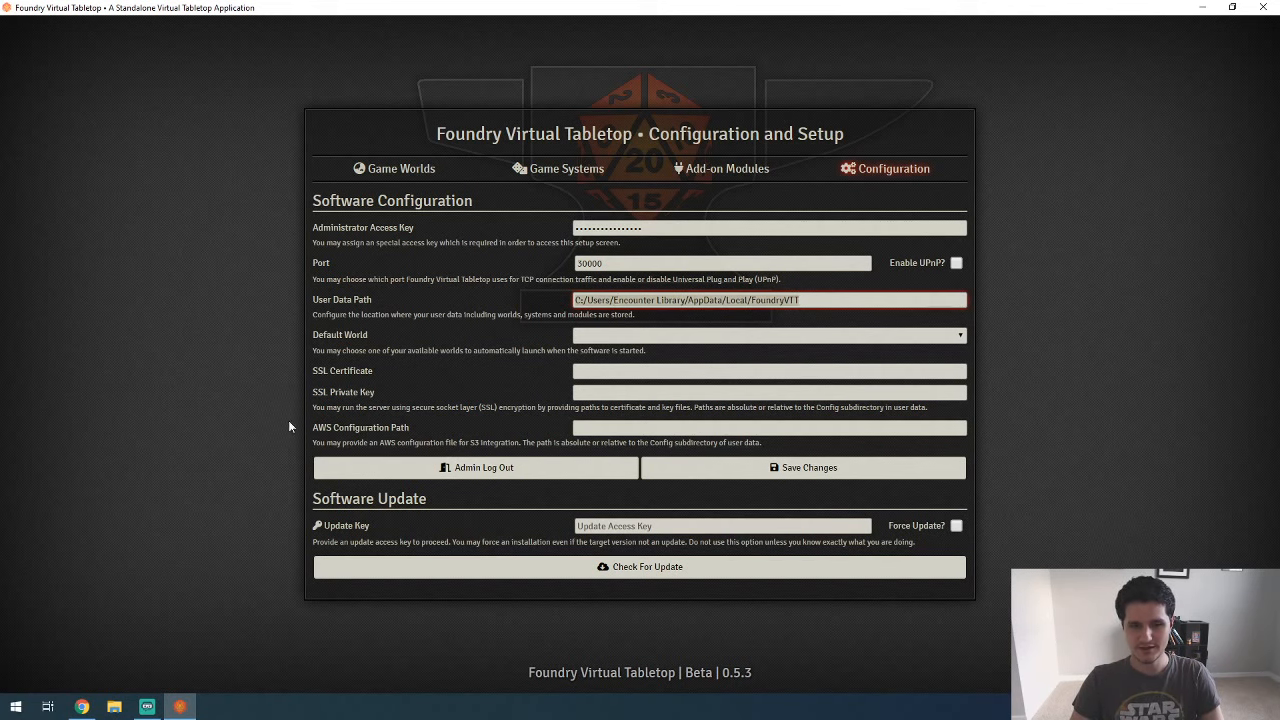
Step: Switch to File Explorer, go to the copied user data path and open its Data folder
click(114, 706)
click(604, 227)
text(C:/Users/Encounter Library/AppData/Local/FoundryVTT)
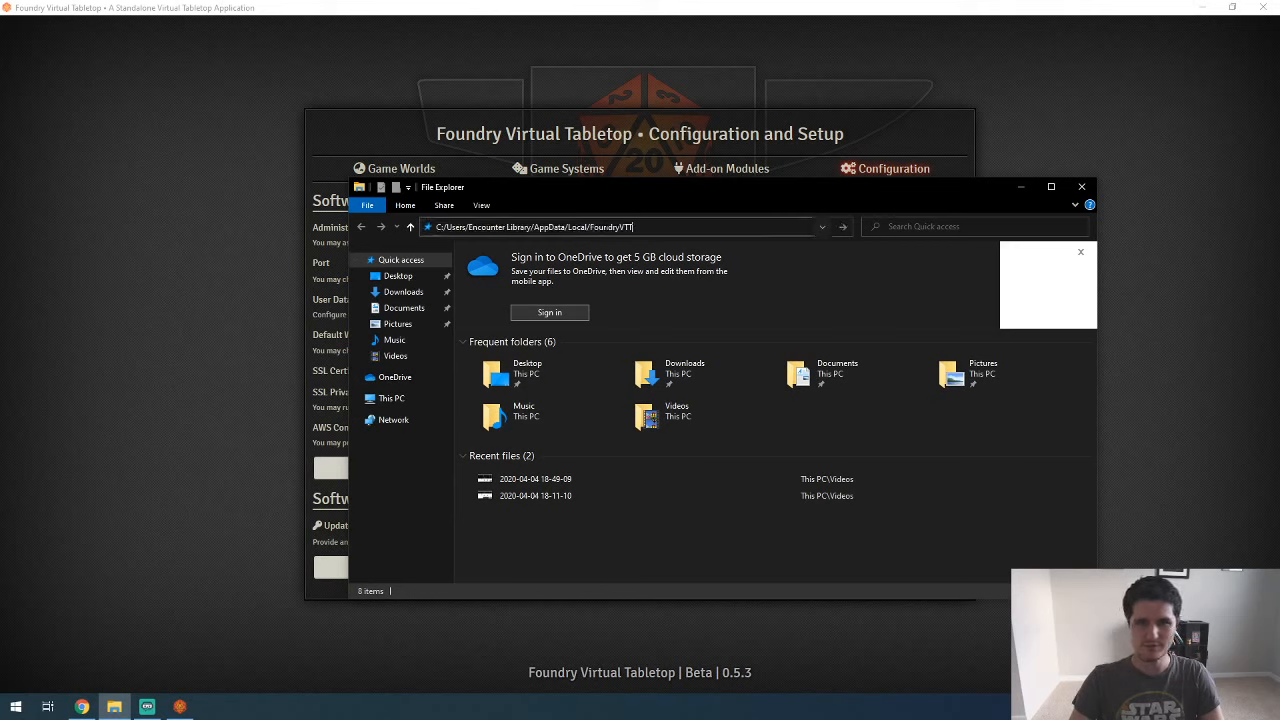
key(Return)
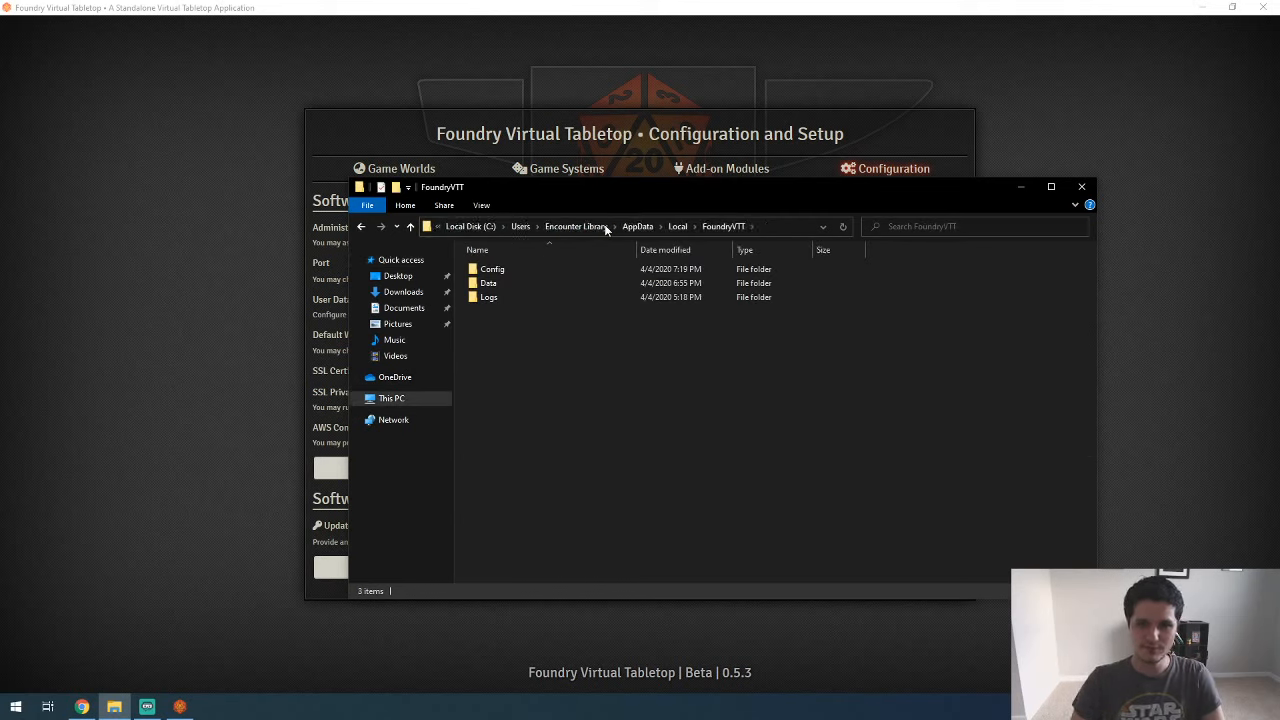
double_click(497, 286)
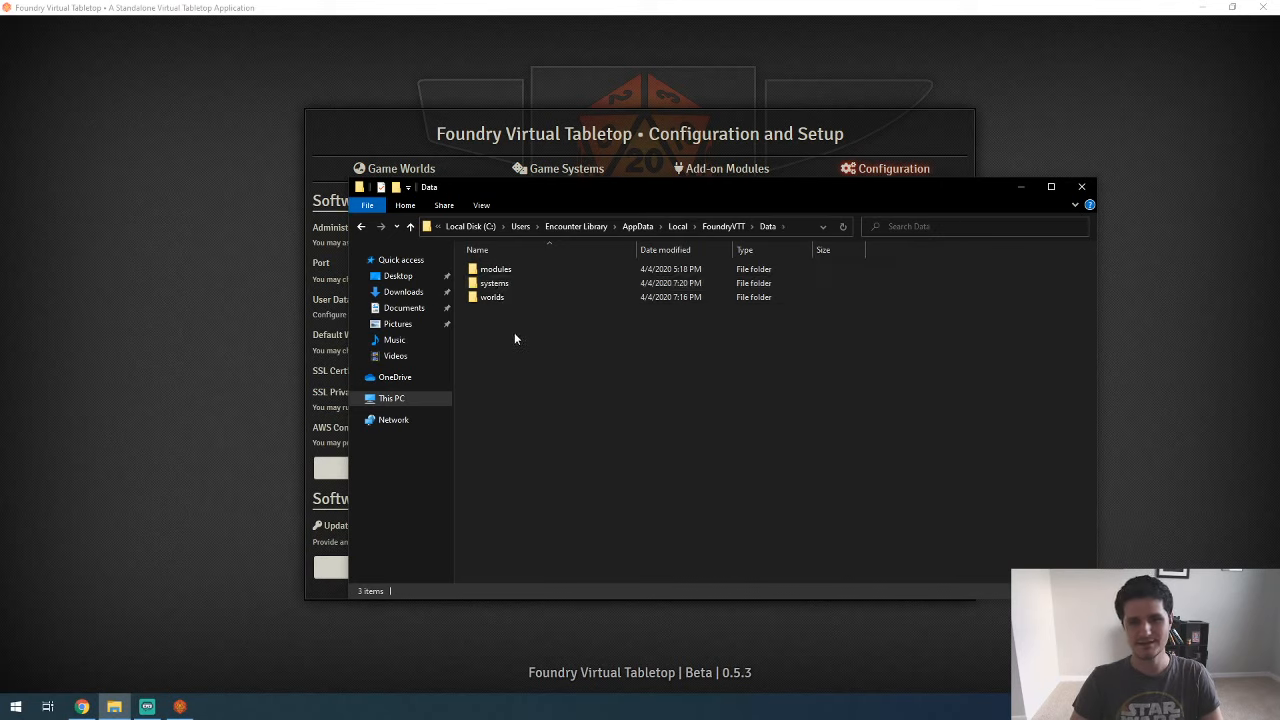
Step: Return to Foundry Virtual Tabletop and start a new game world titled "Demo World" with the data path demo-world
click(256, 302)
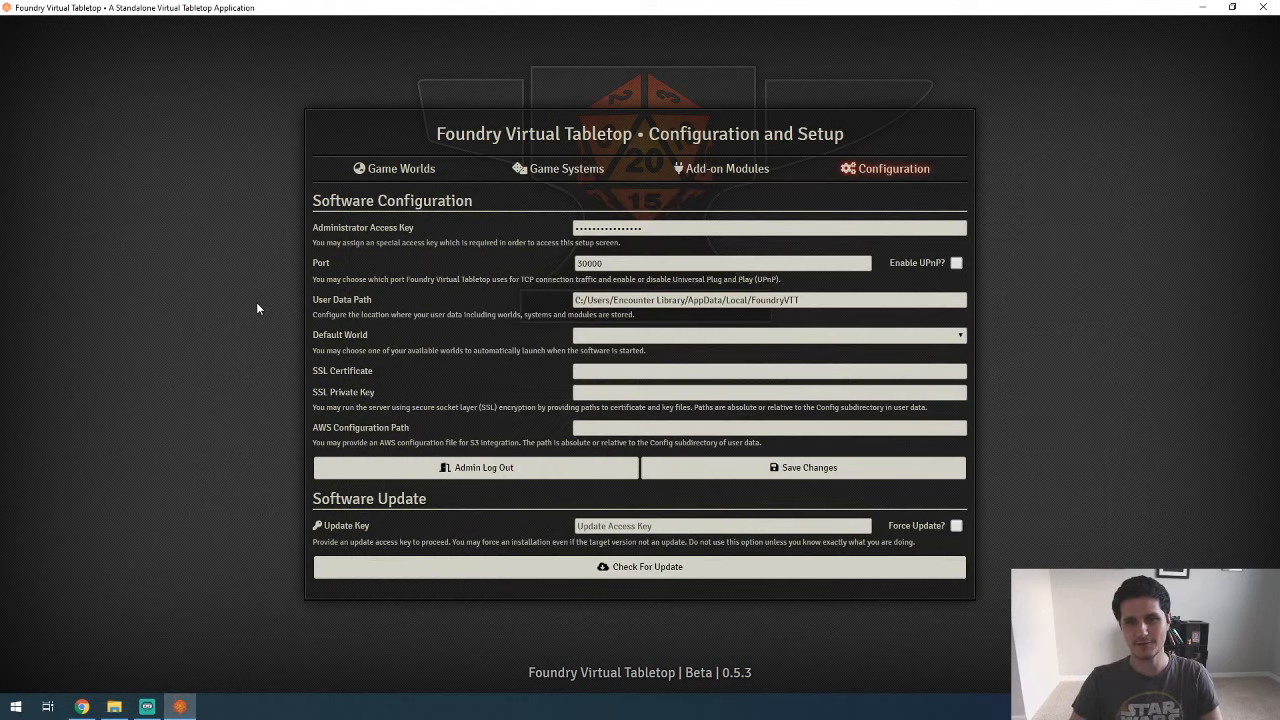
click(420, 170)
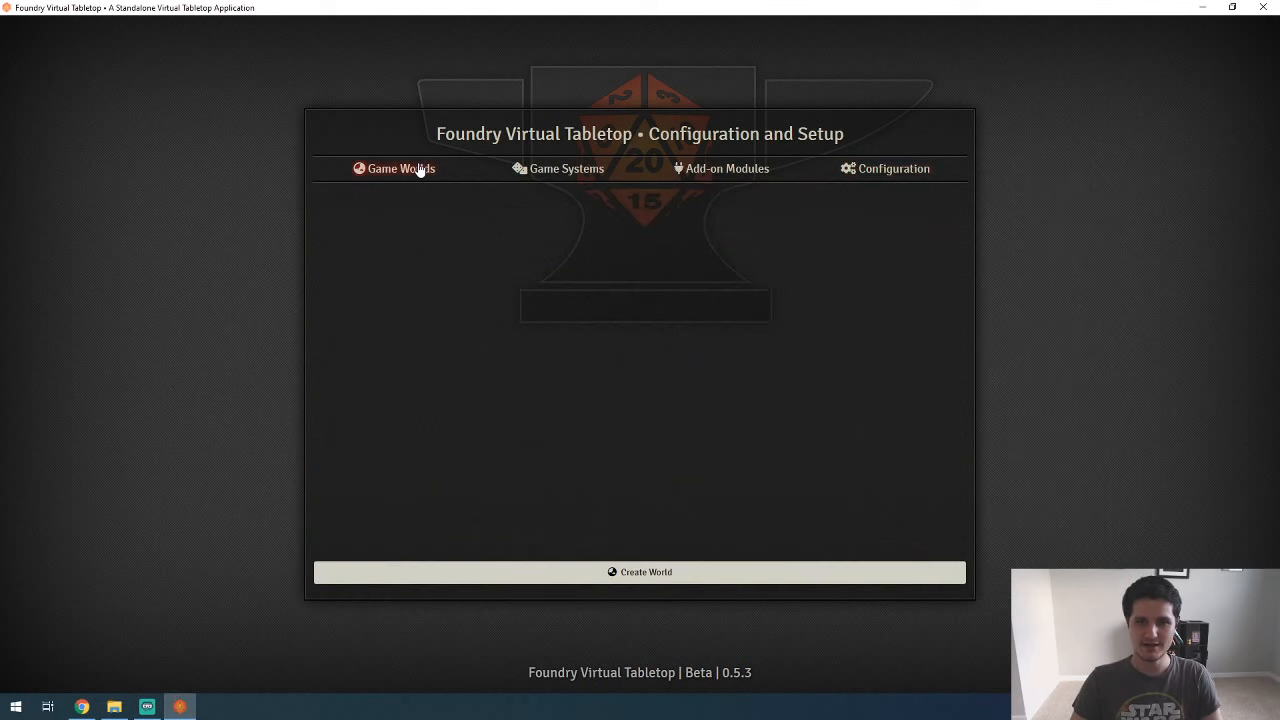
click(608, 572)
click(651, 190)
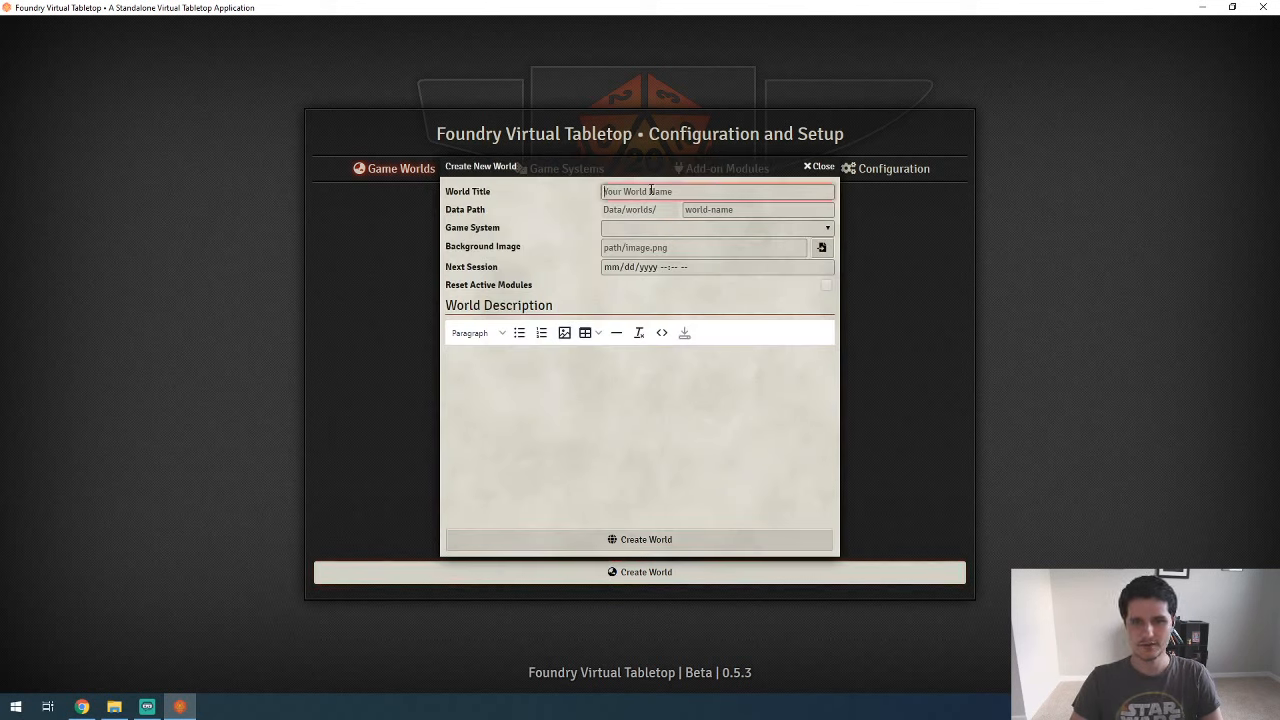
text(Demo World)
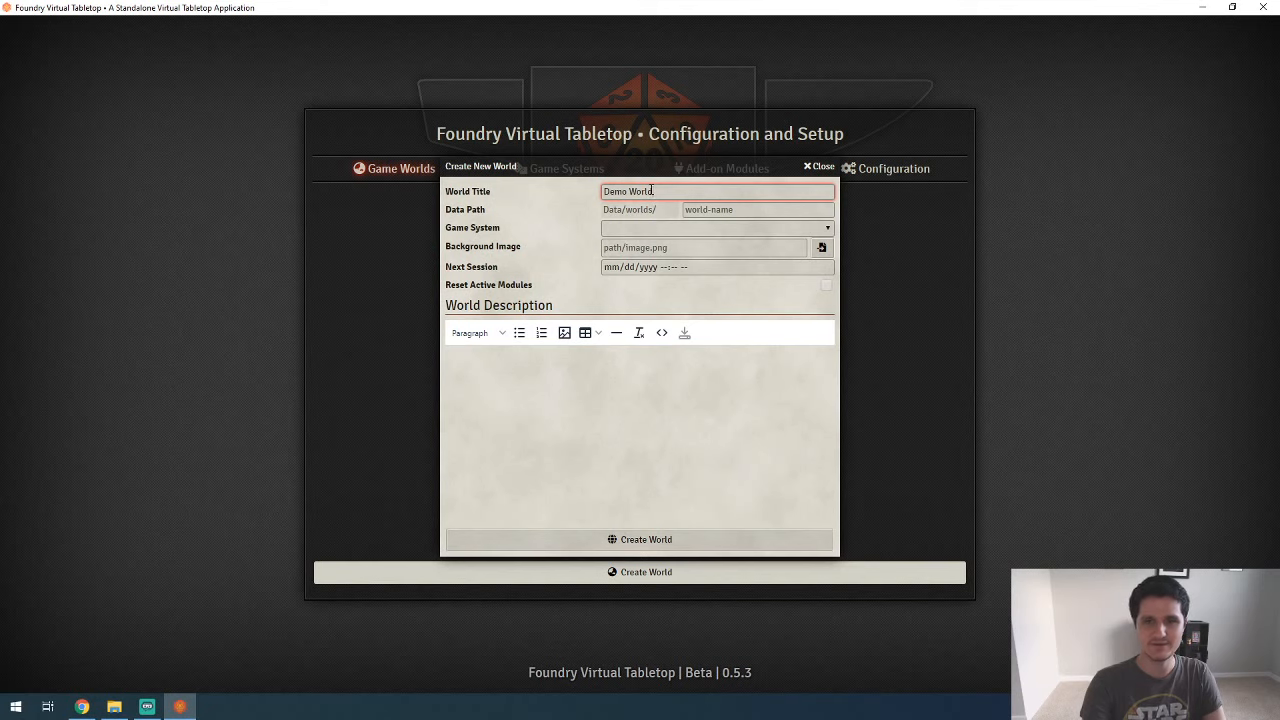
key(Tab)
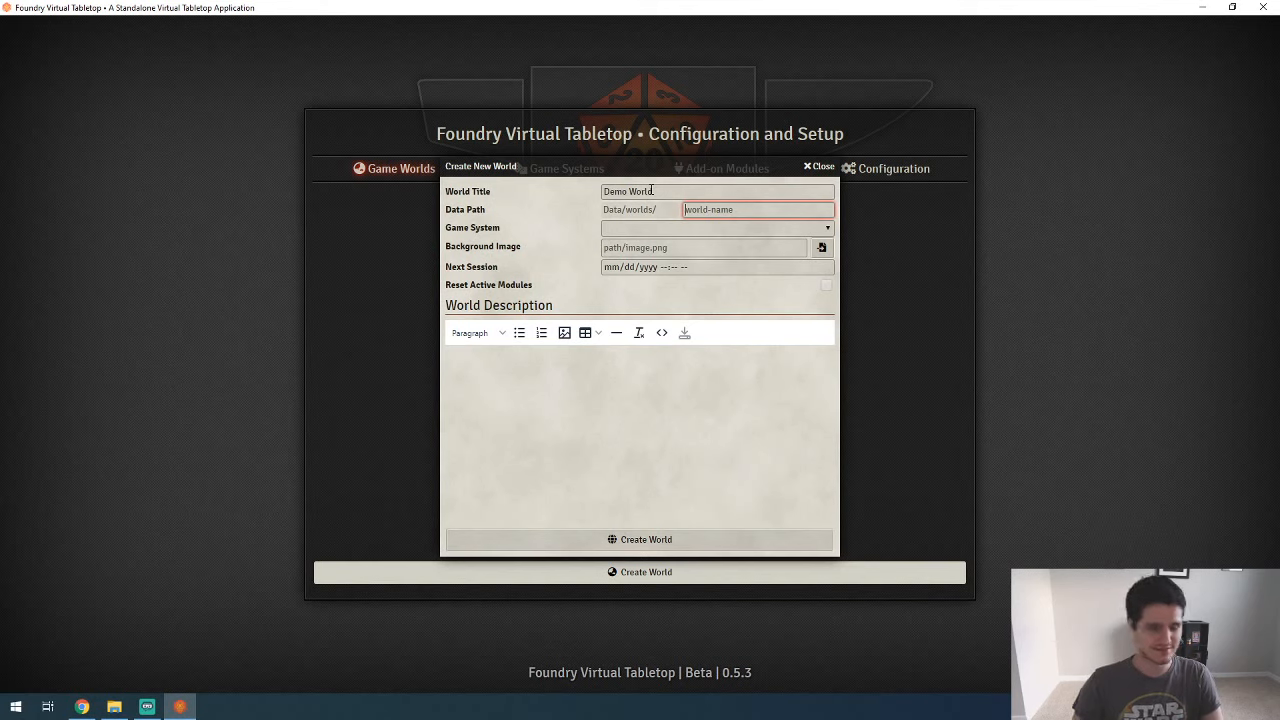
text(demow)
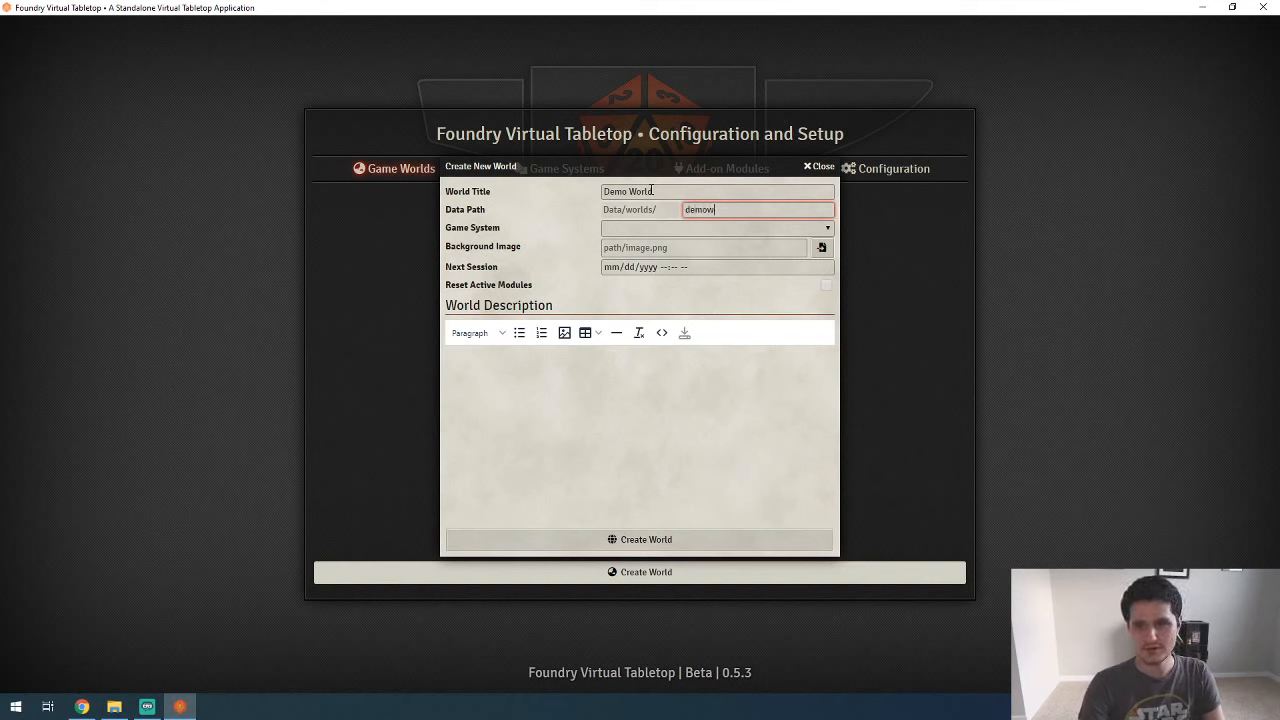
key(BackSpace)
text(-world)
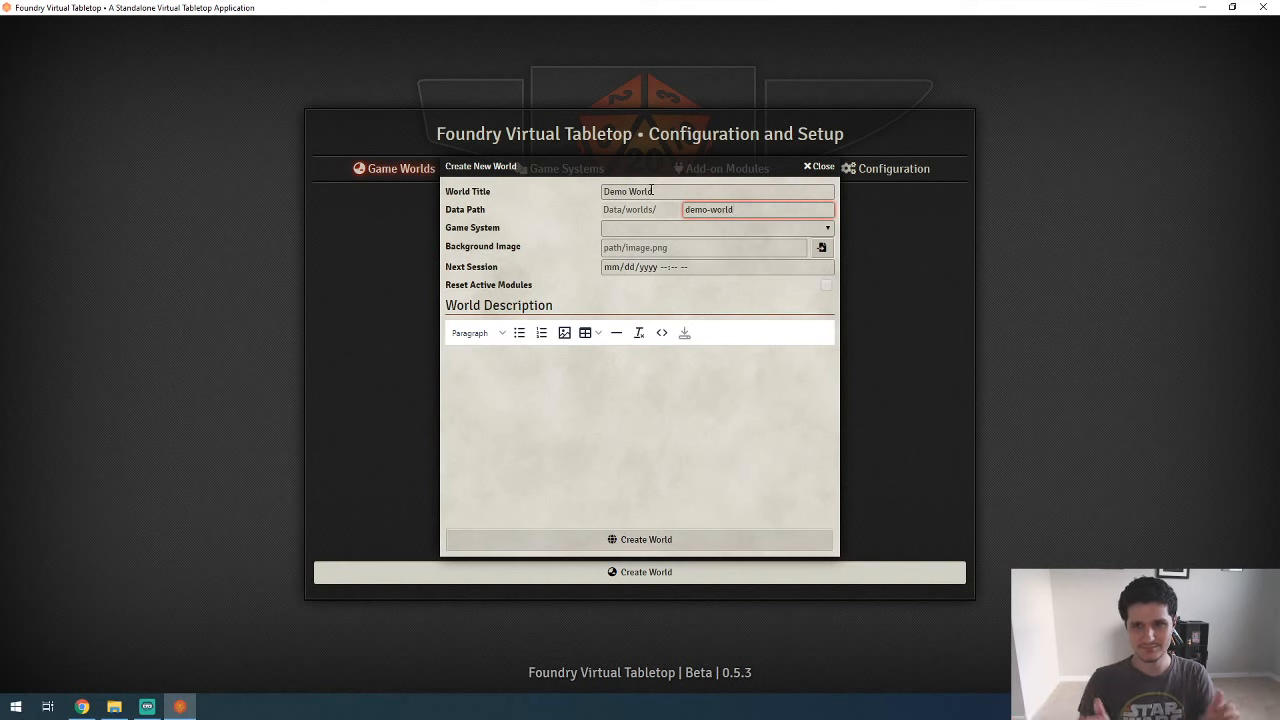
Step: Set the new world's game system to Dungeons & Dragons 5th Edition
click(555, 232)
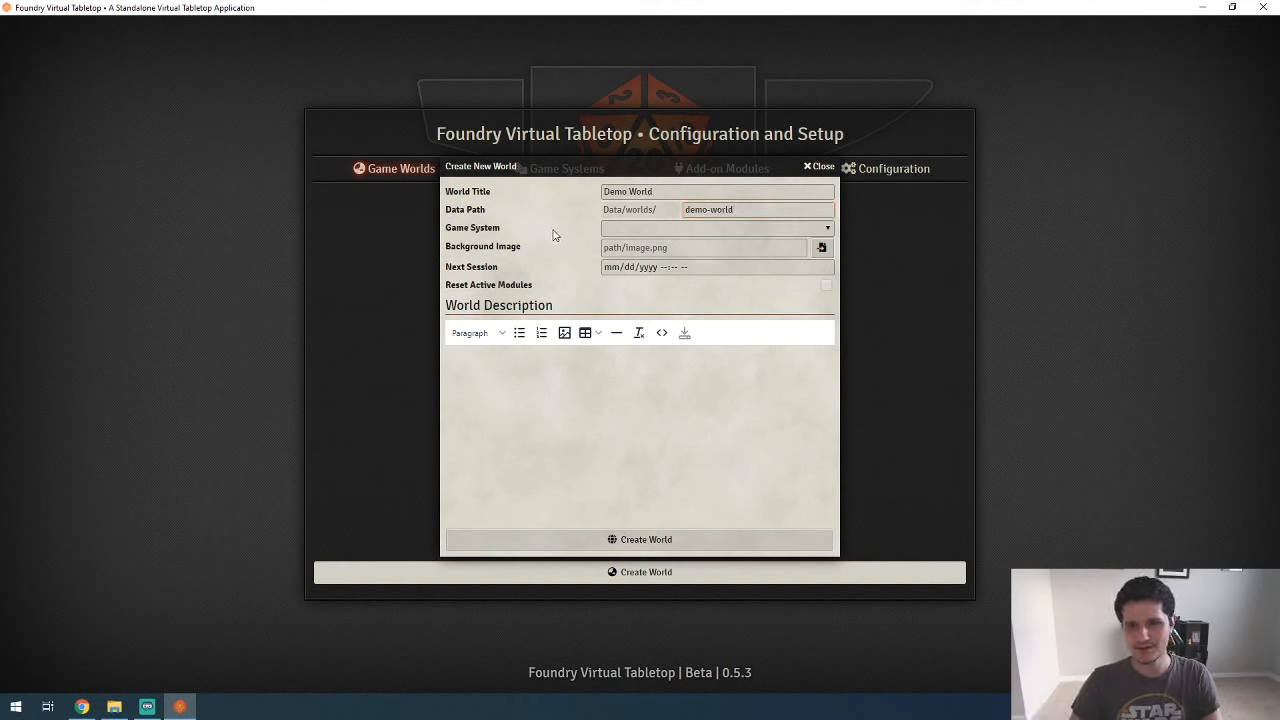
click(643, 228)
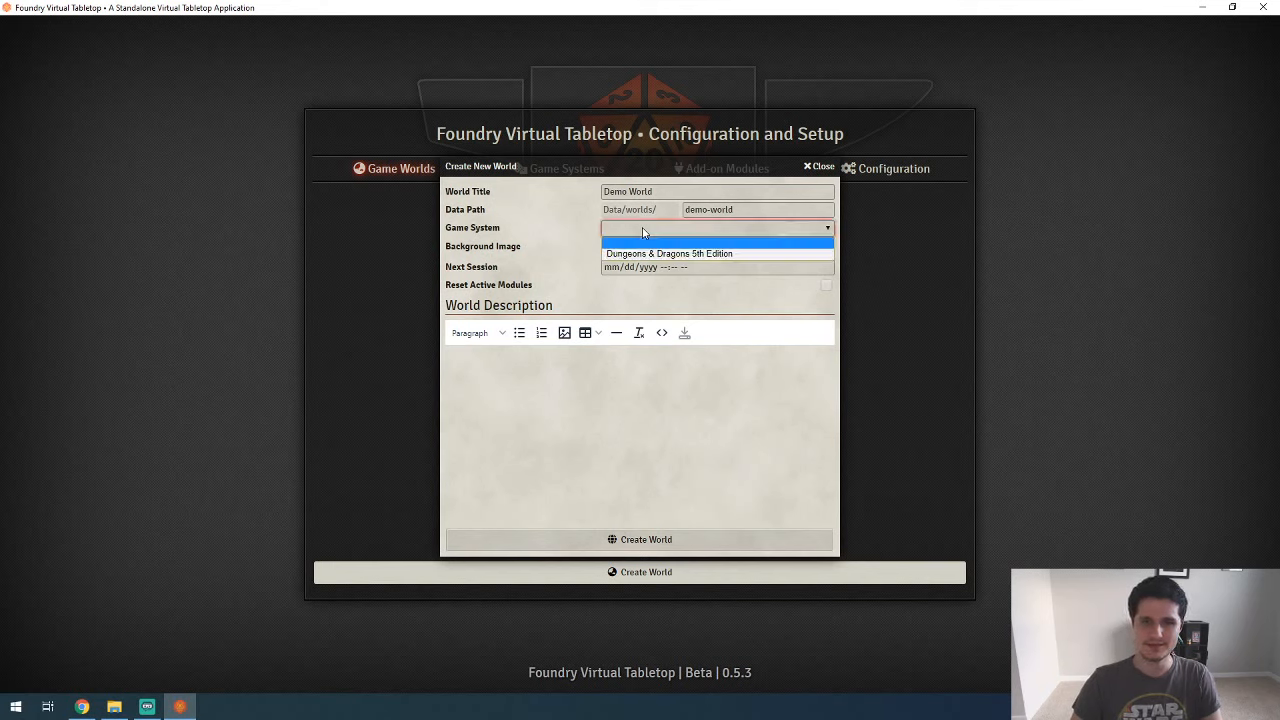
click(643, 255)
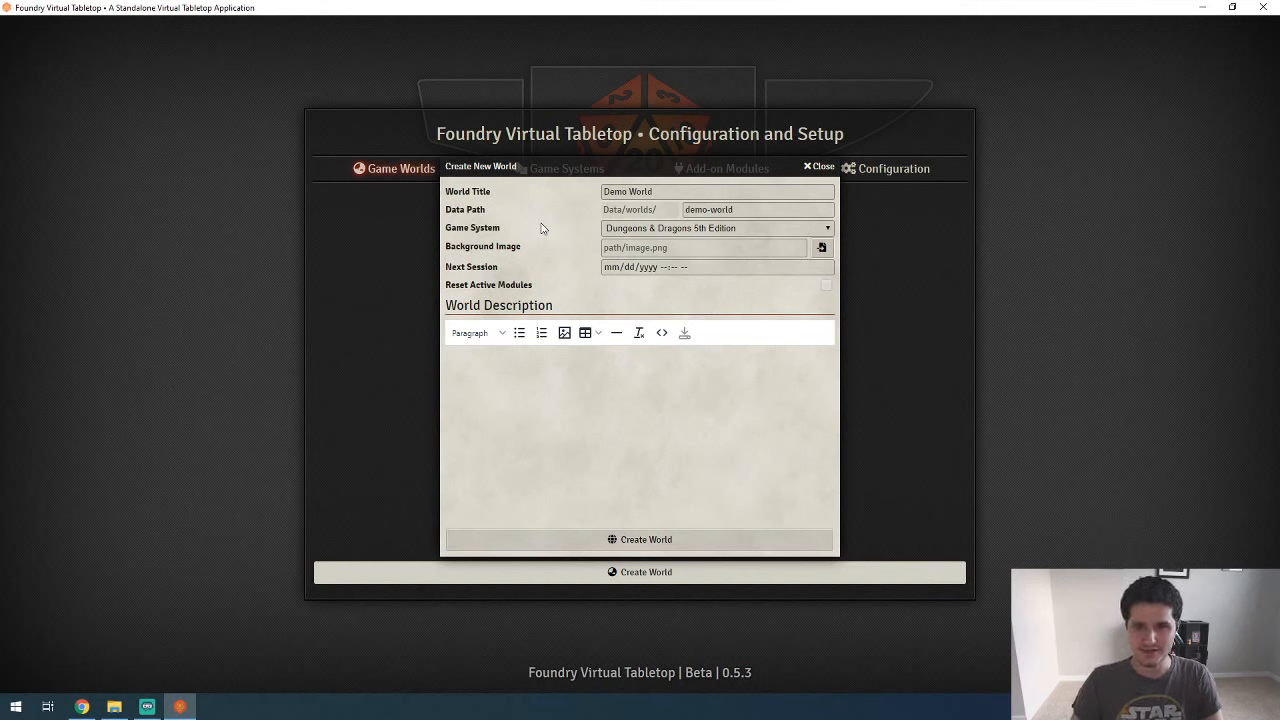
Step: Open the image browser for the world's background image and view the folders available in User Data
click(624, 248)
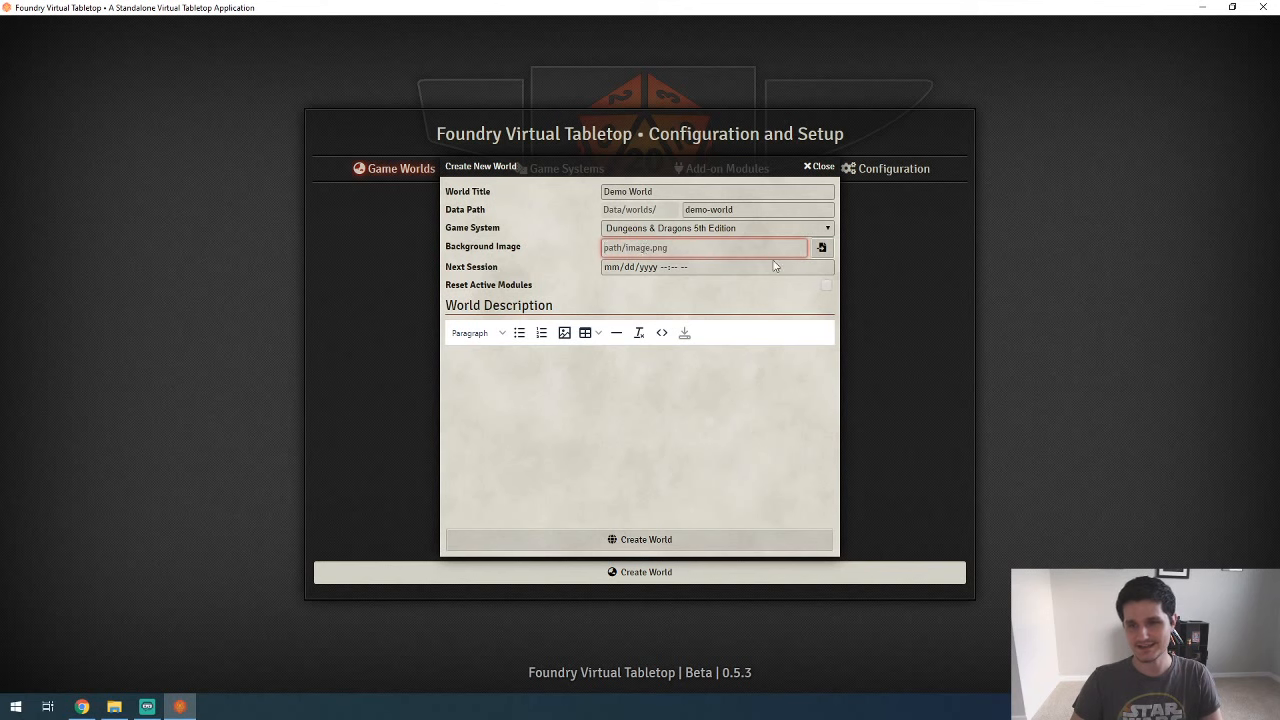
click(821, 248)
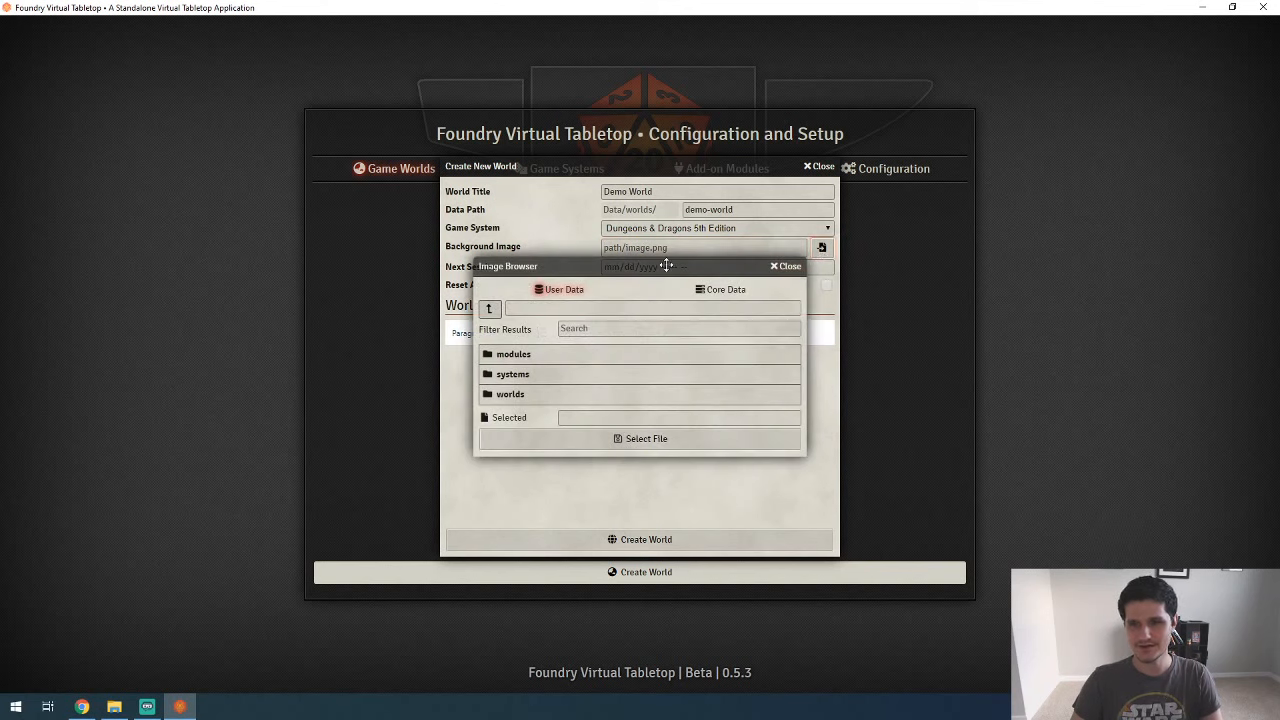
drag(666, 264, 717, 273)
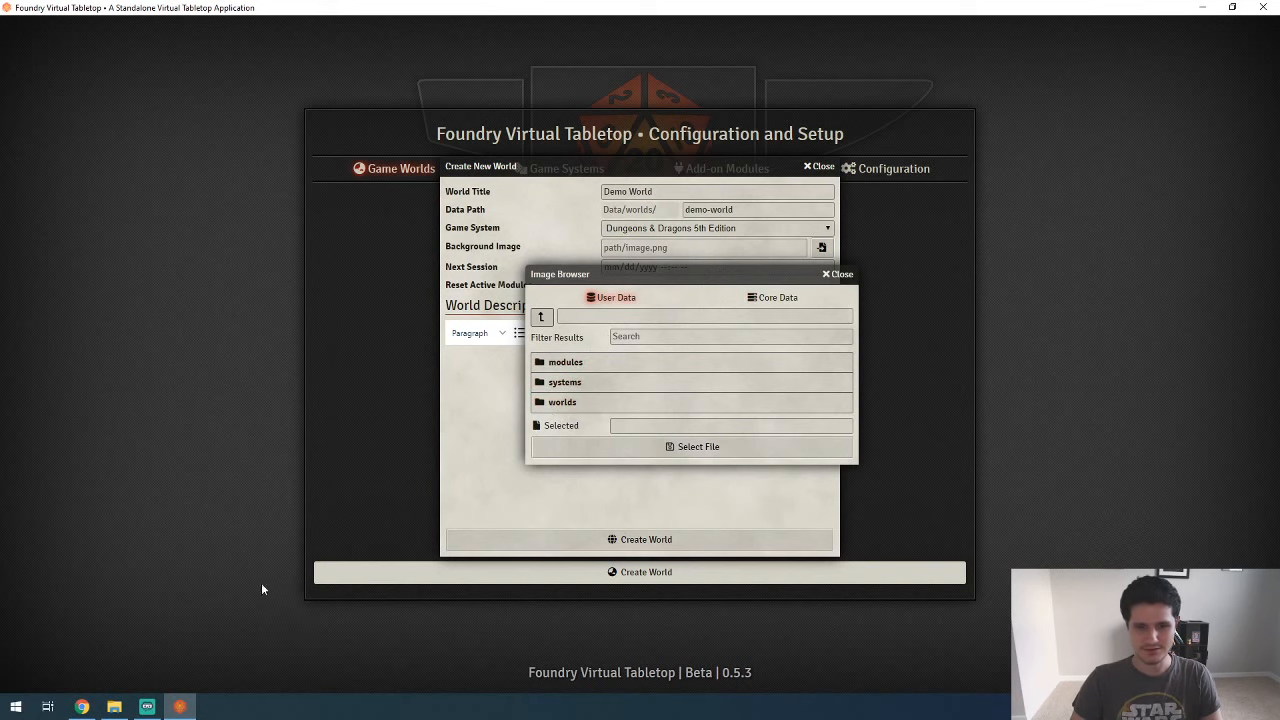
Step: In File Explorer, copy the forest-background image from the Downloads folder into the FoundryVTT Data folder
click(114, 707)
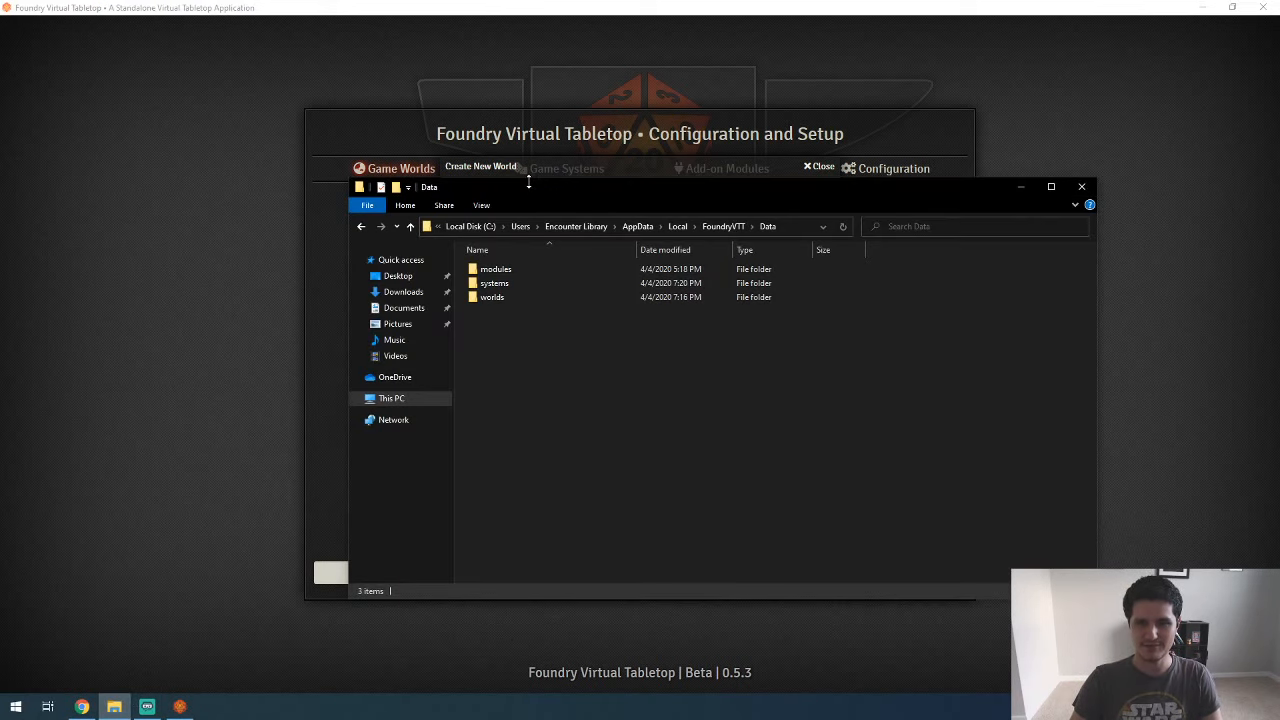
drag(528, 185, 677, 193)
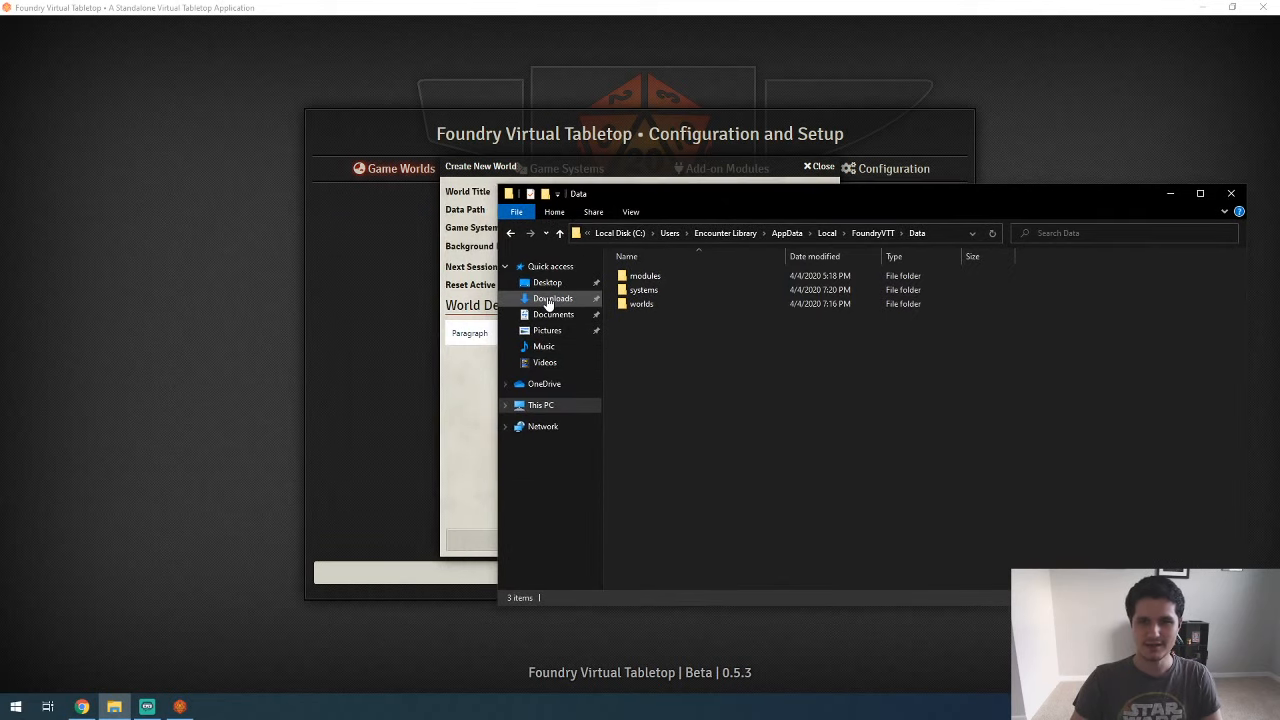
right_click(549, 298)
click(575, 327)
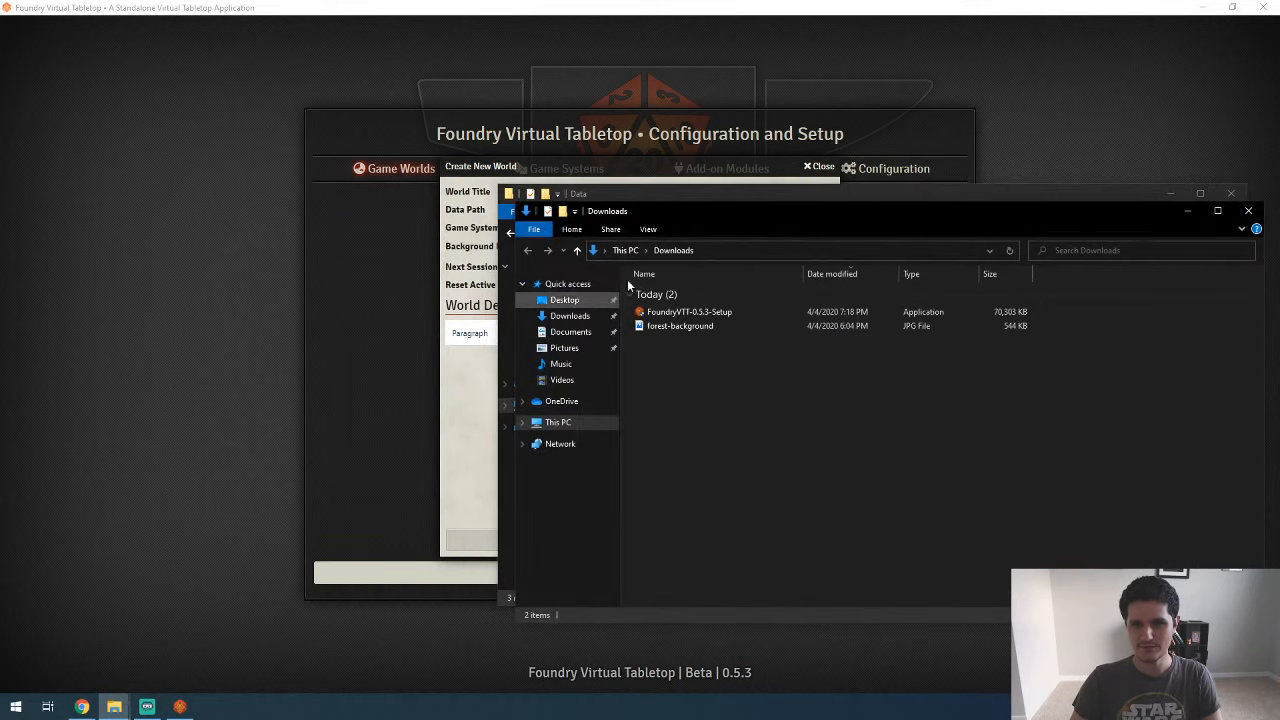
drag(672, 206, 283, 141)
click(257, 253)
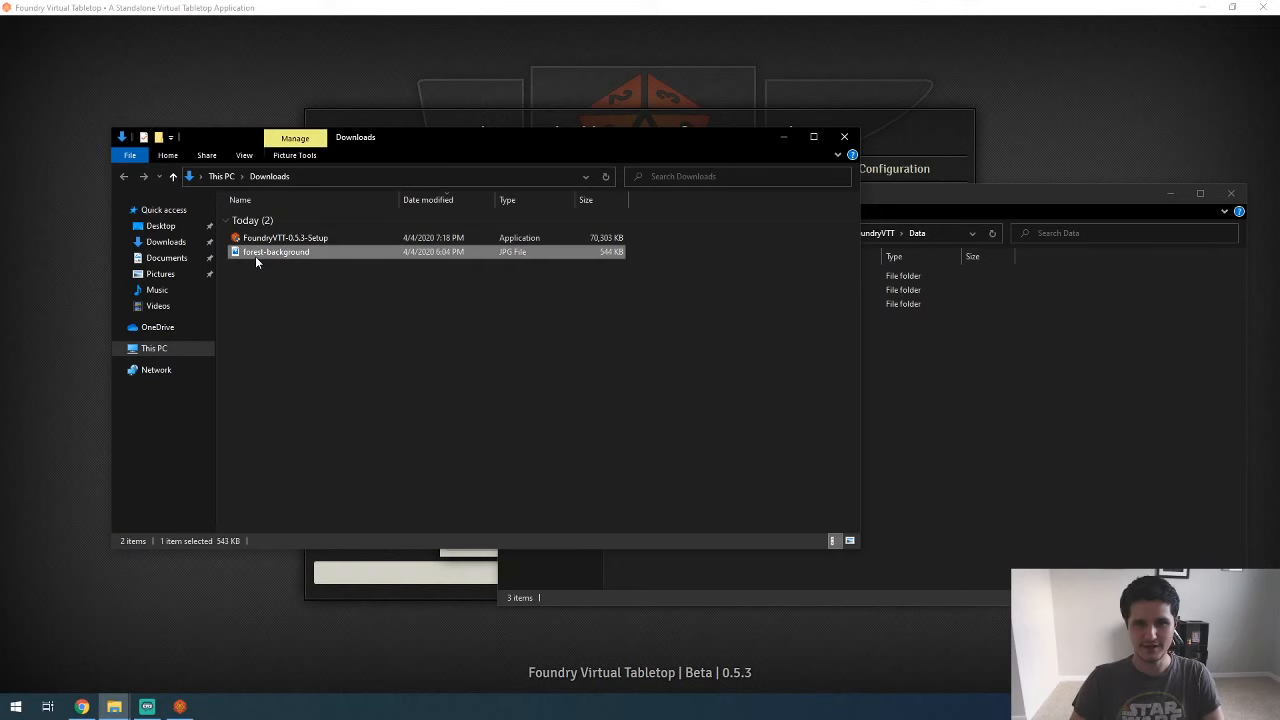
click(884, 362)
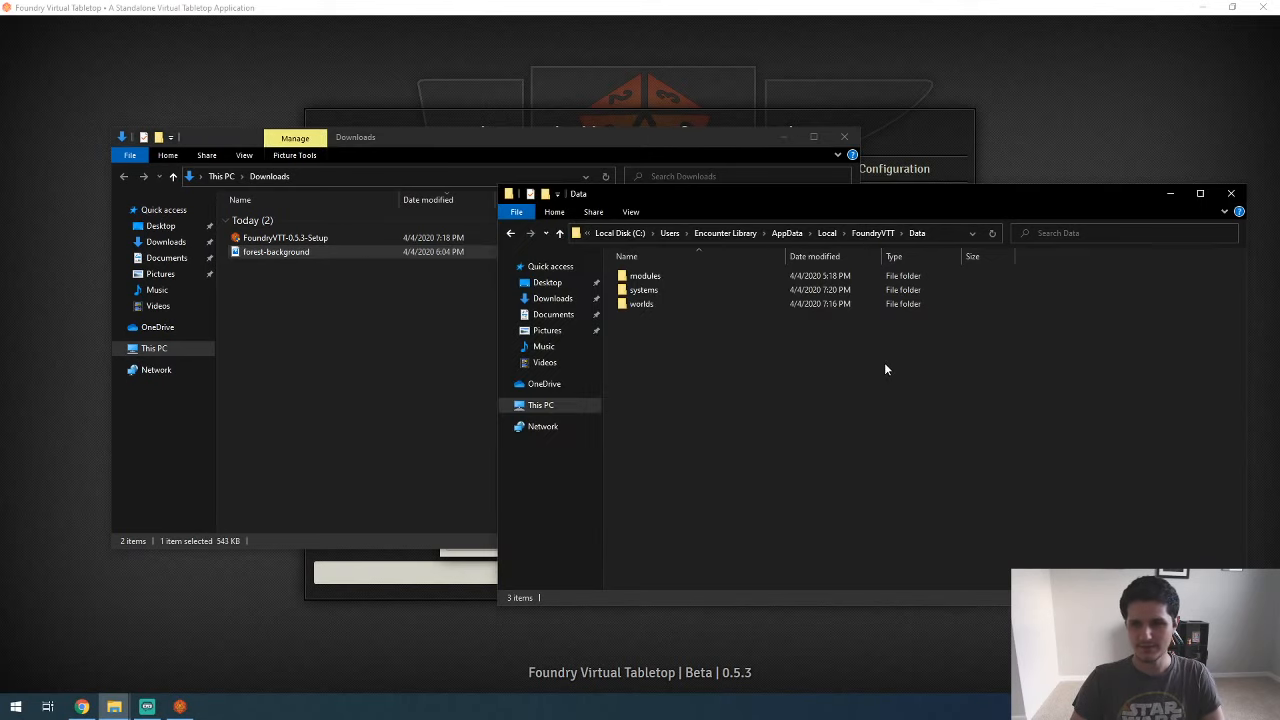
key(ctrl+v)
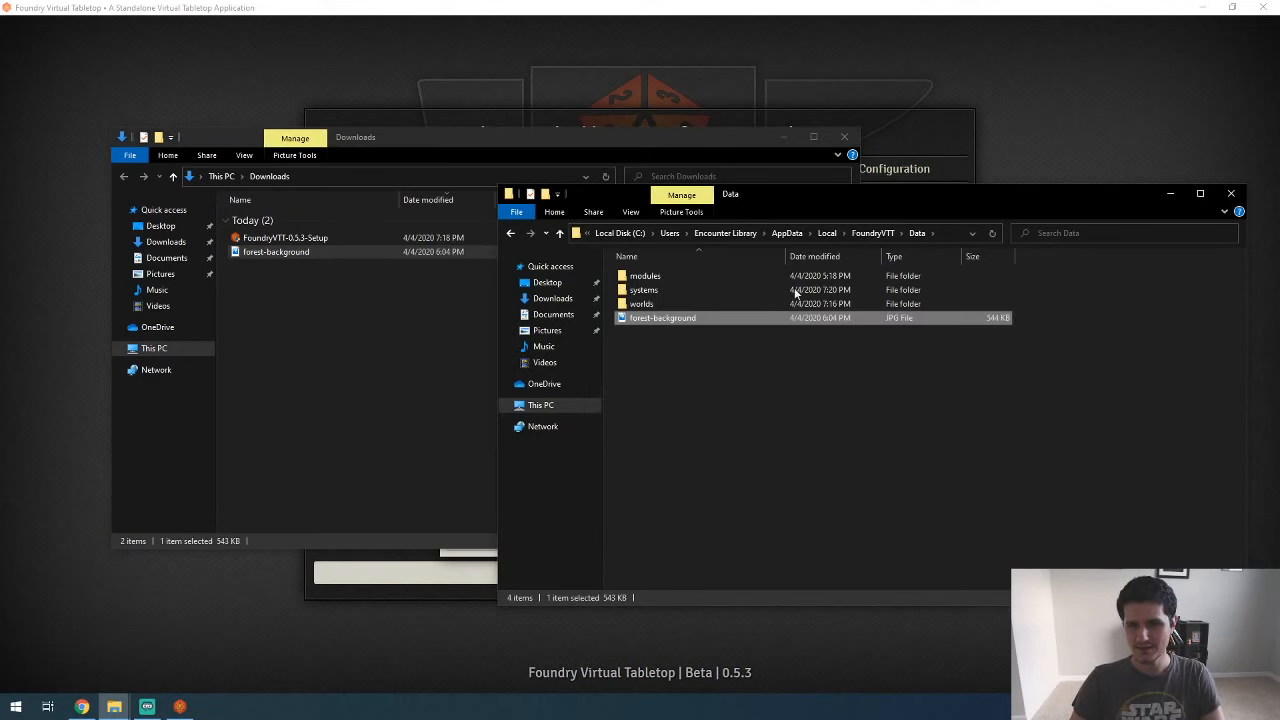
Step: Back in Foundry Virtual Tabletop, reload the image browser and choose forest-background.jpg as the world's background image
click(655, 111)
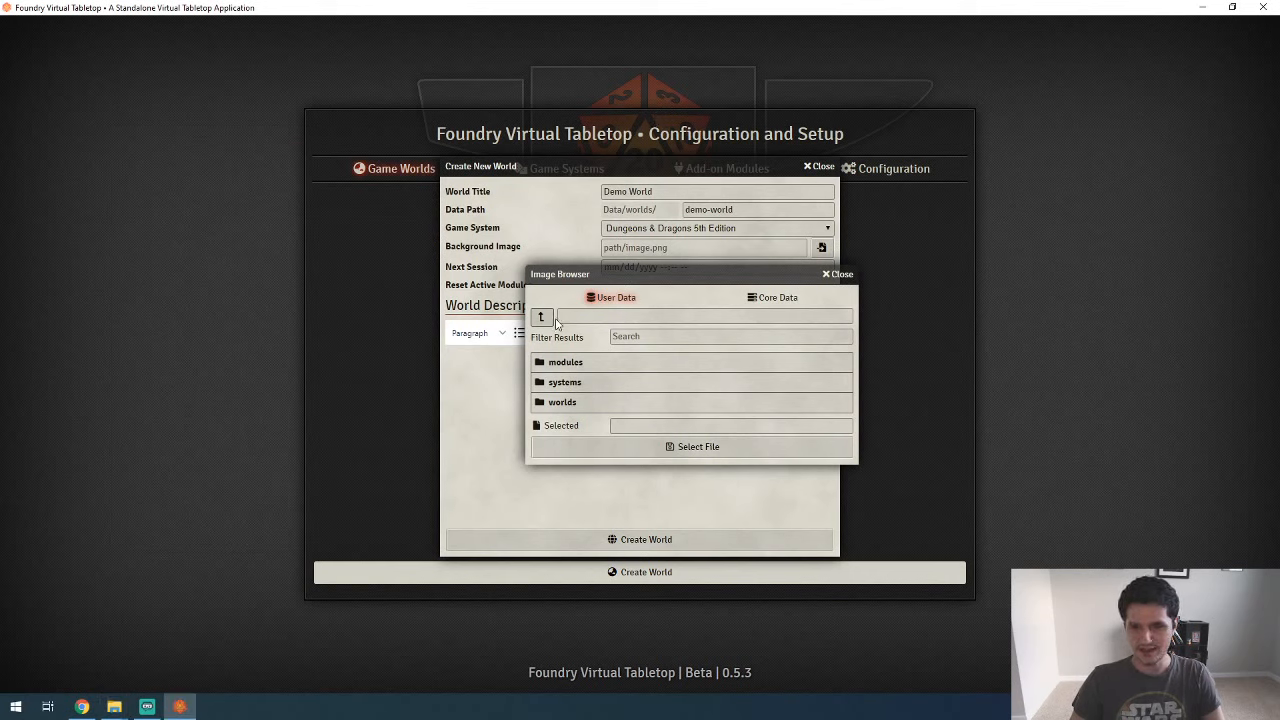
click(842, 280)
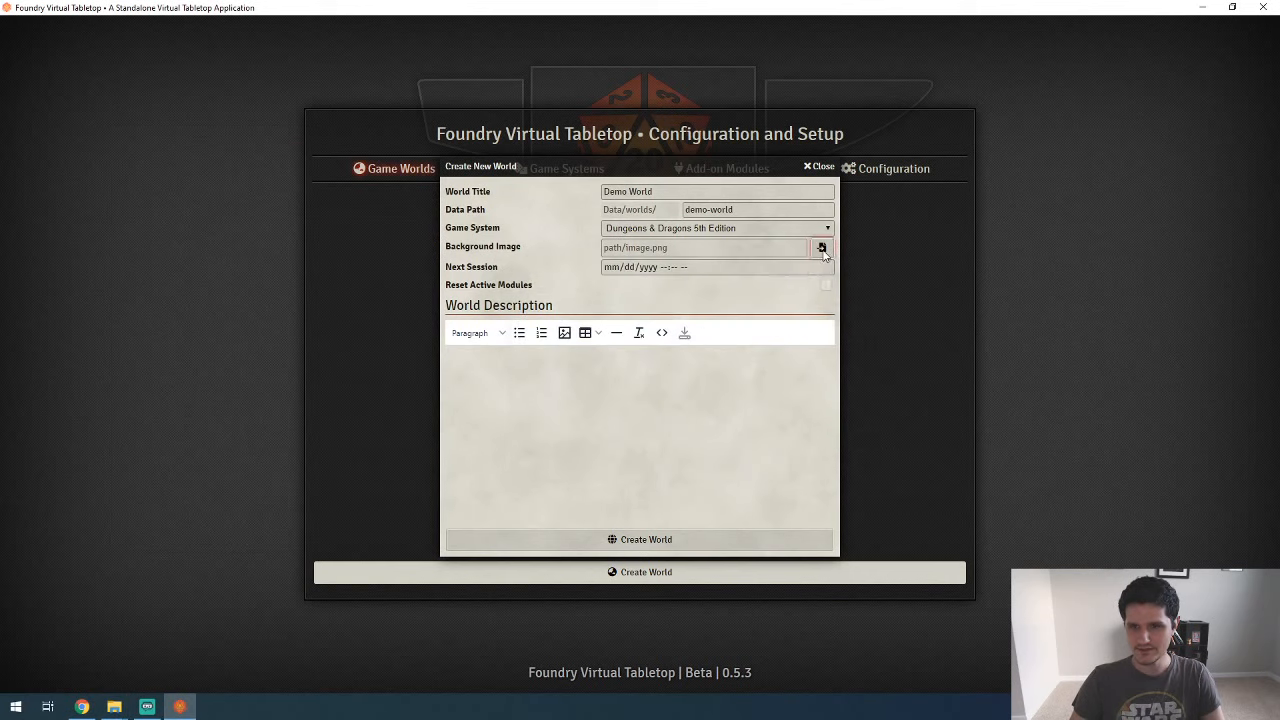
click(821, 247)
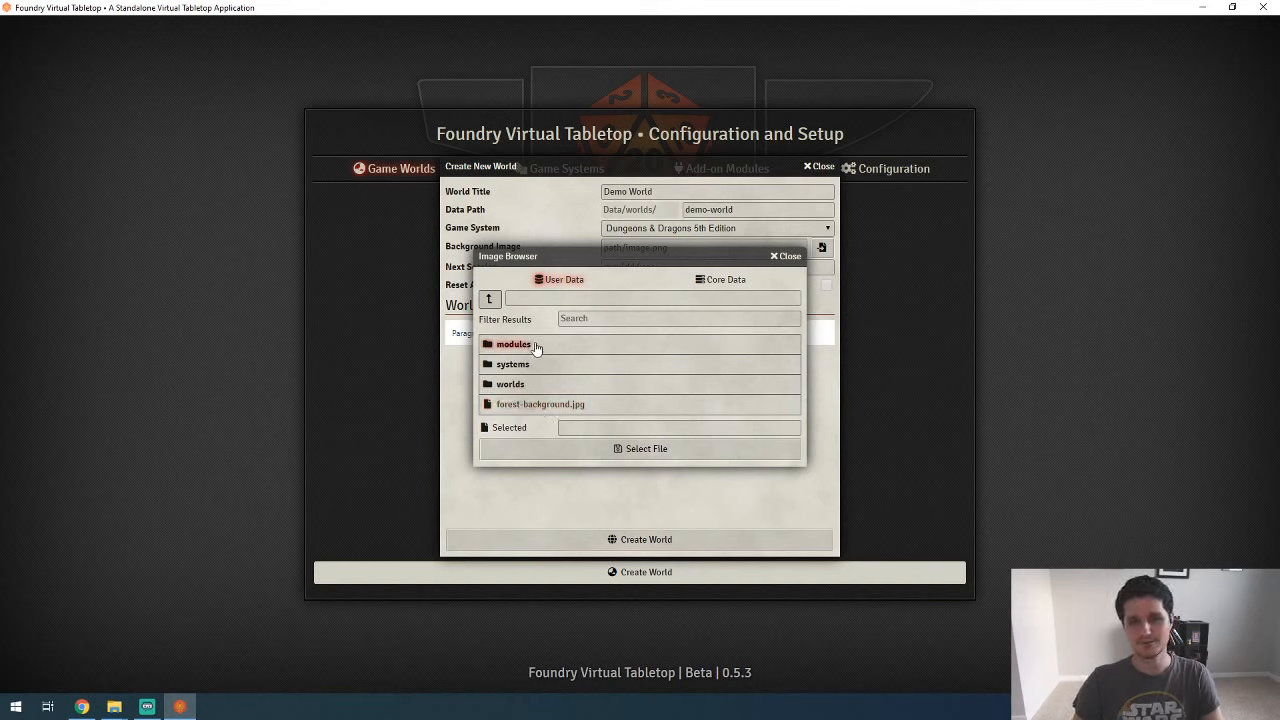
click(545, 406)
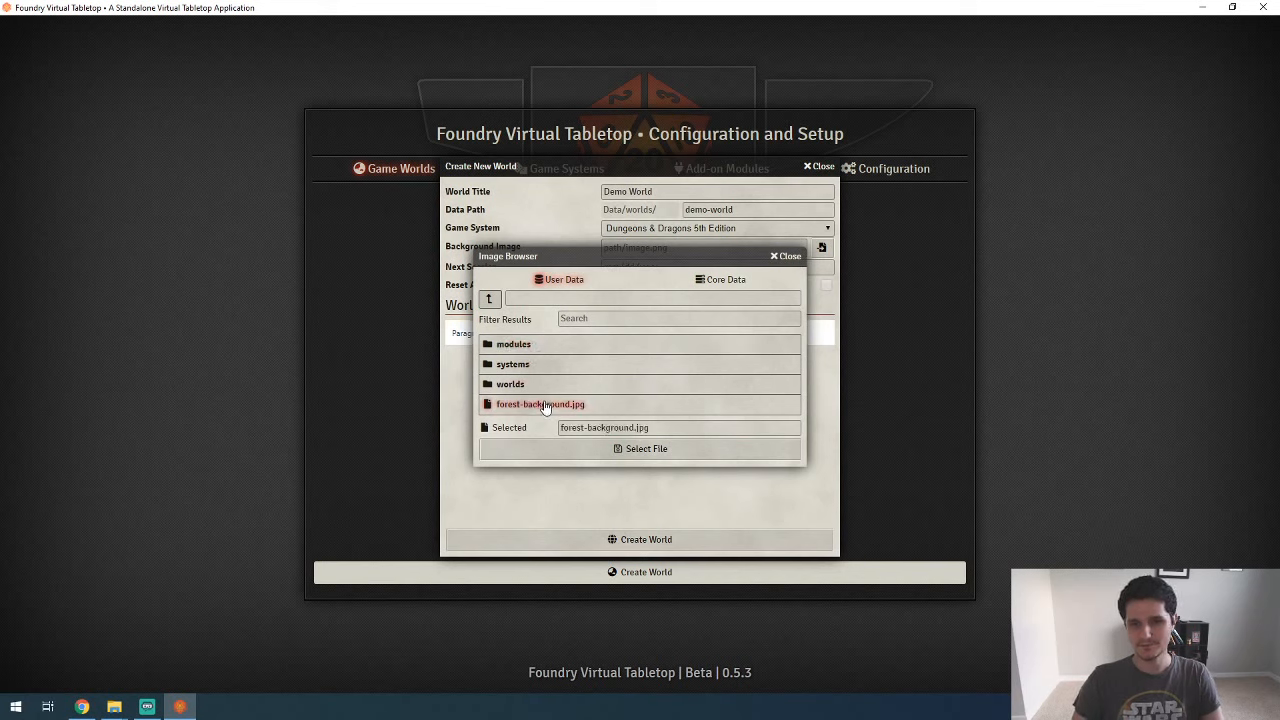
click(587, 452)
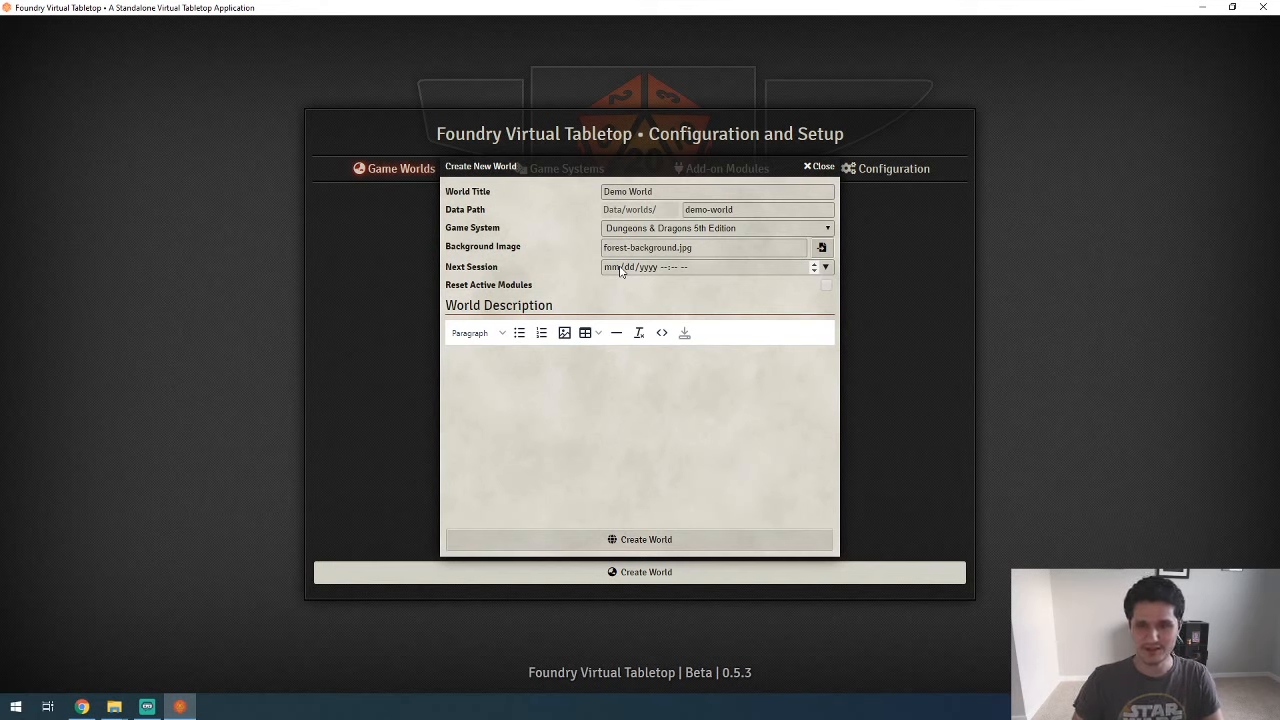
Step: Enter the world description "Demo world description just to see what it looks like."
click(603, 366)
text(D)
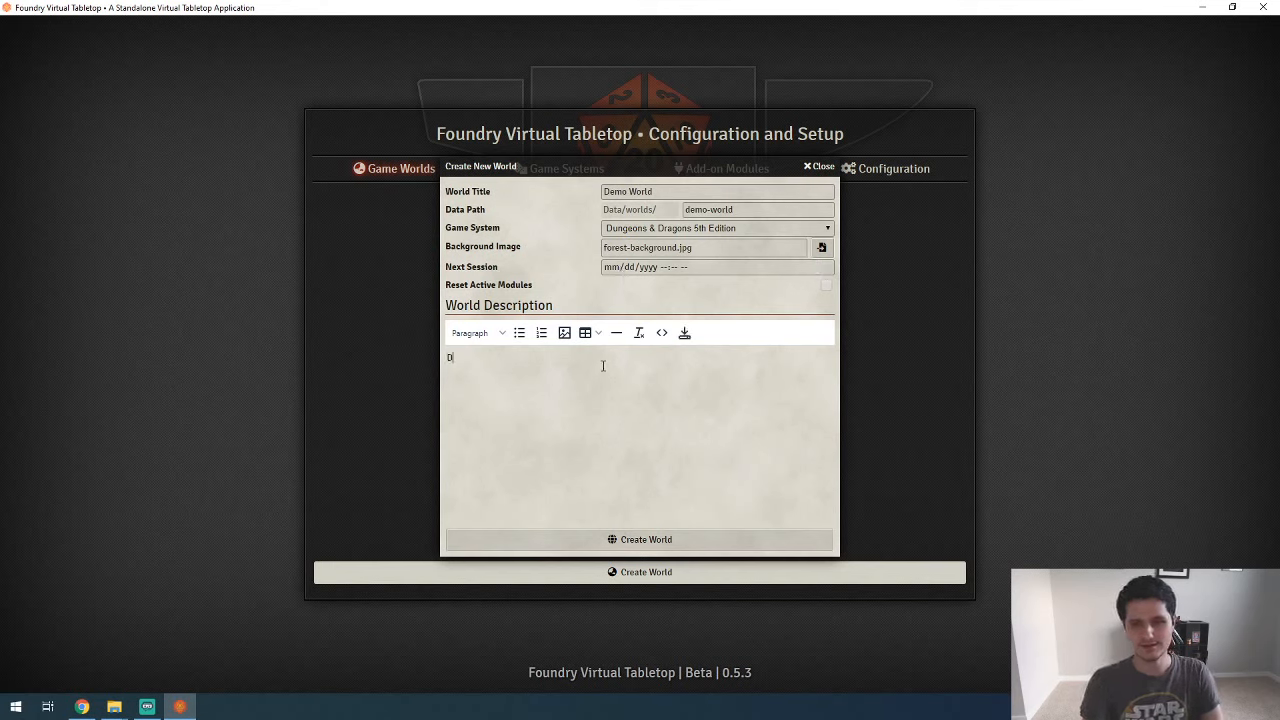
text(emo world descript)
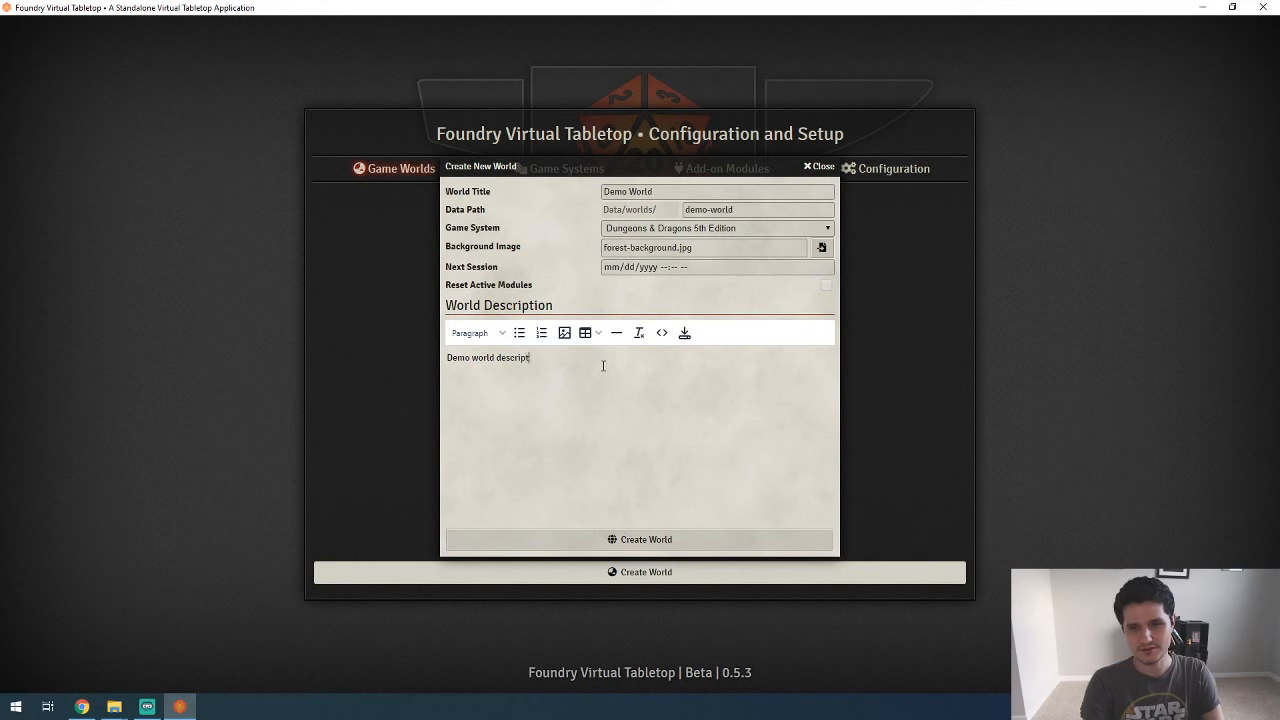
text(ion just to see wh)
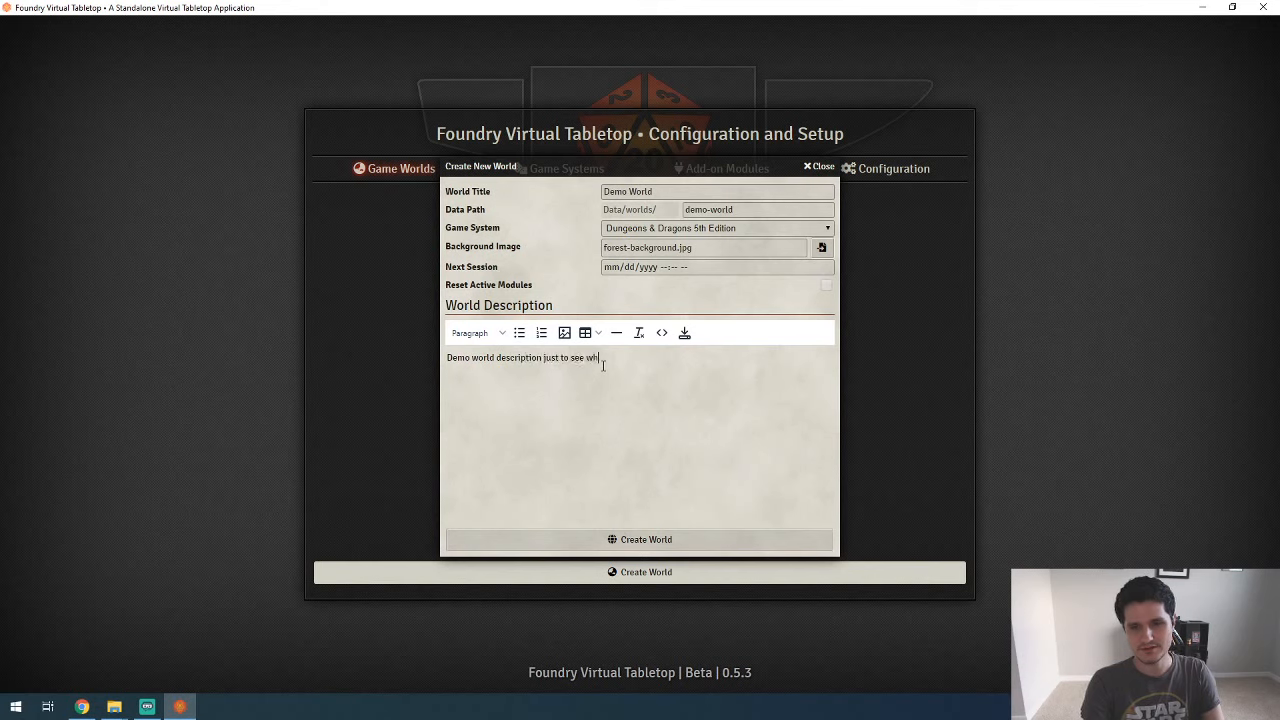
text(at it looks like.)
Step: Examine the description editor's block formatting options and the HTML source code of the description, leaving both unchanged
click(493, 336)
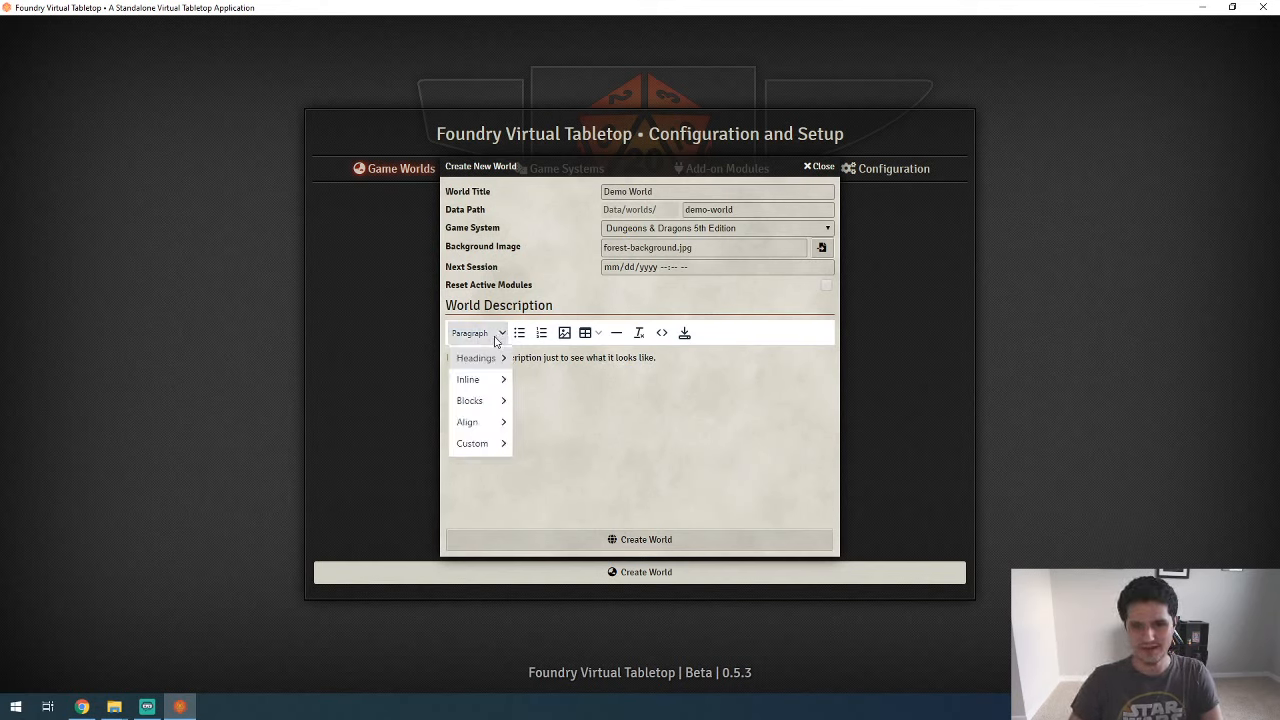
mouse_move(491, 412)
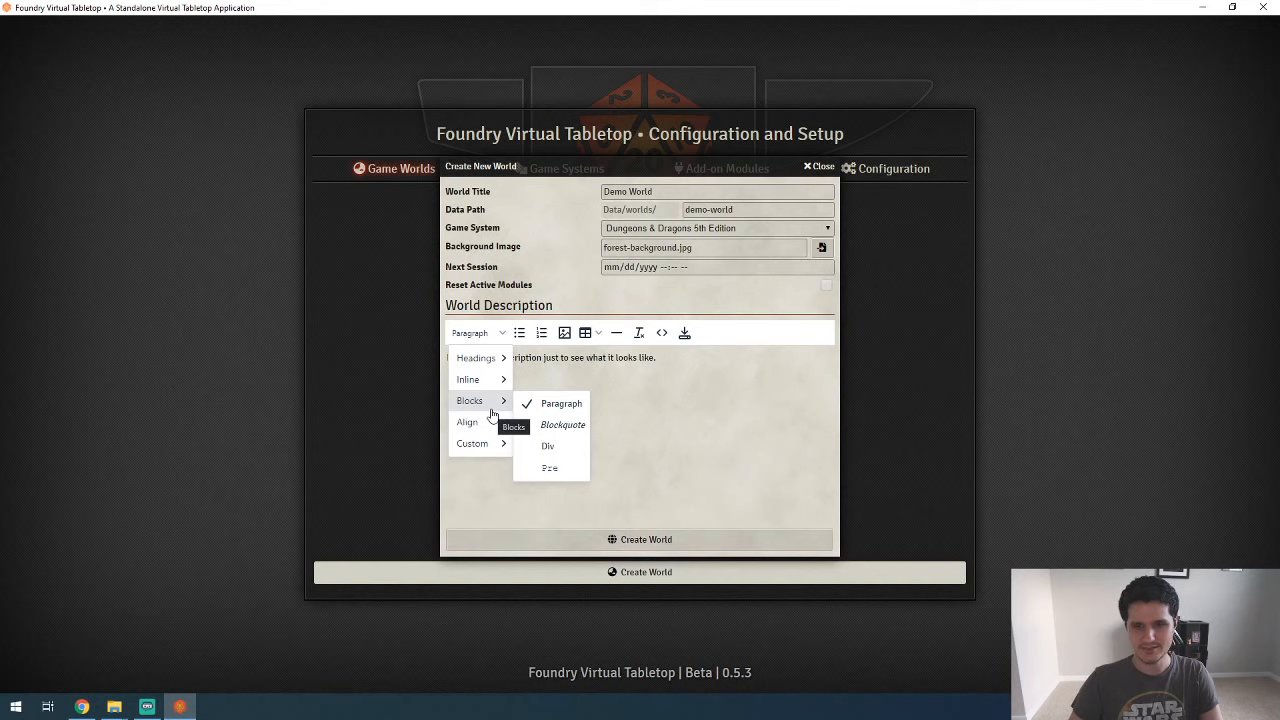
click(524, 356)
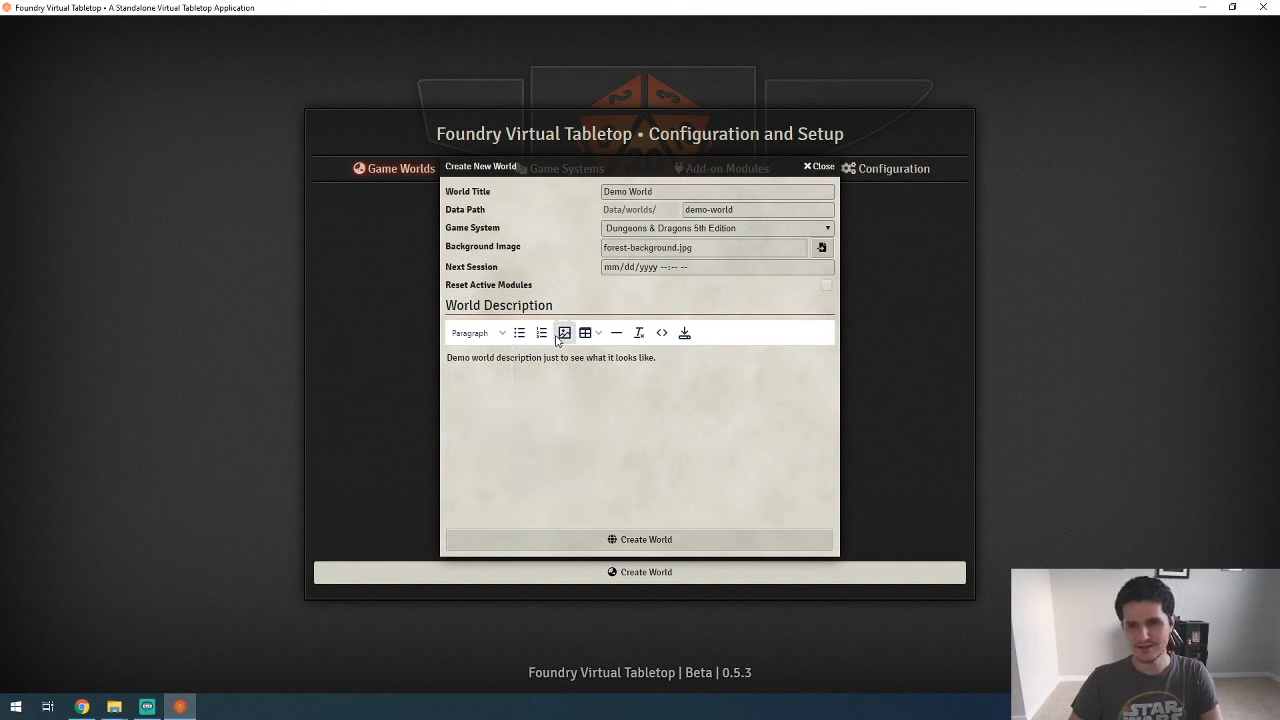
click(663, 334)
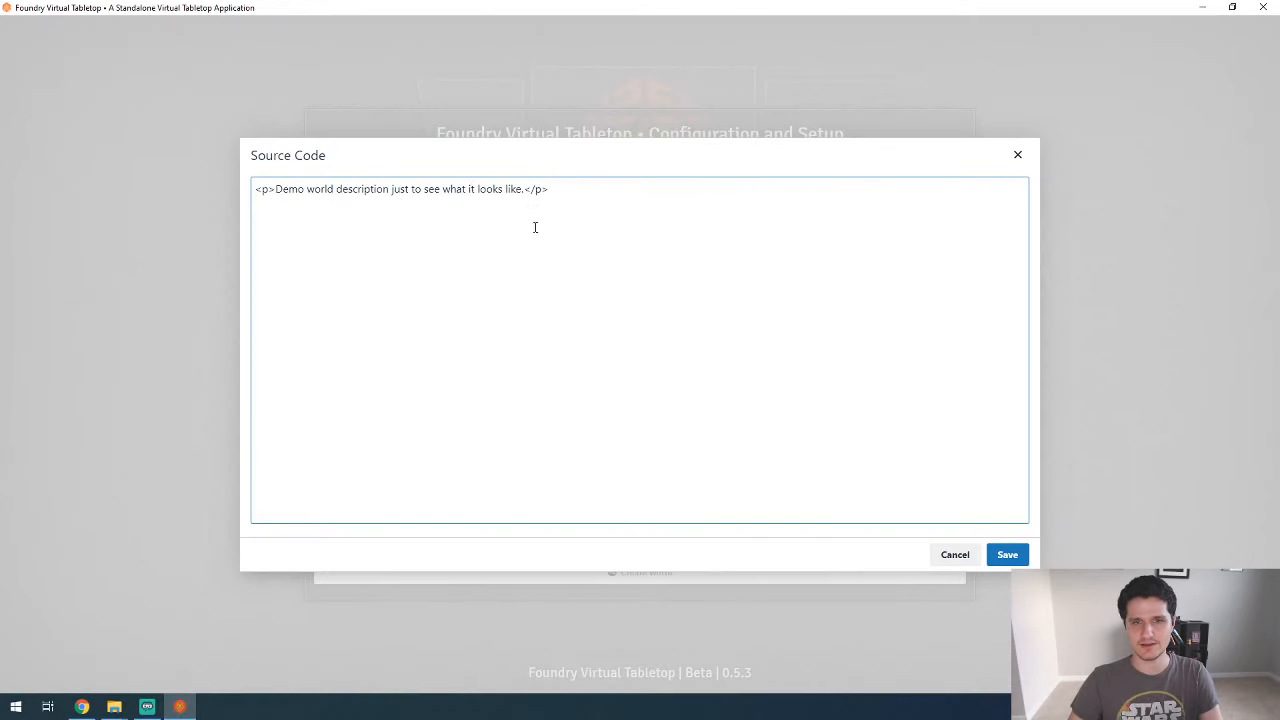
click(1017, 156)
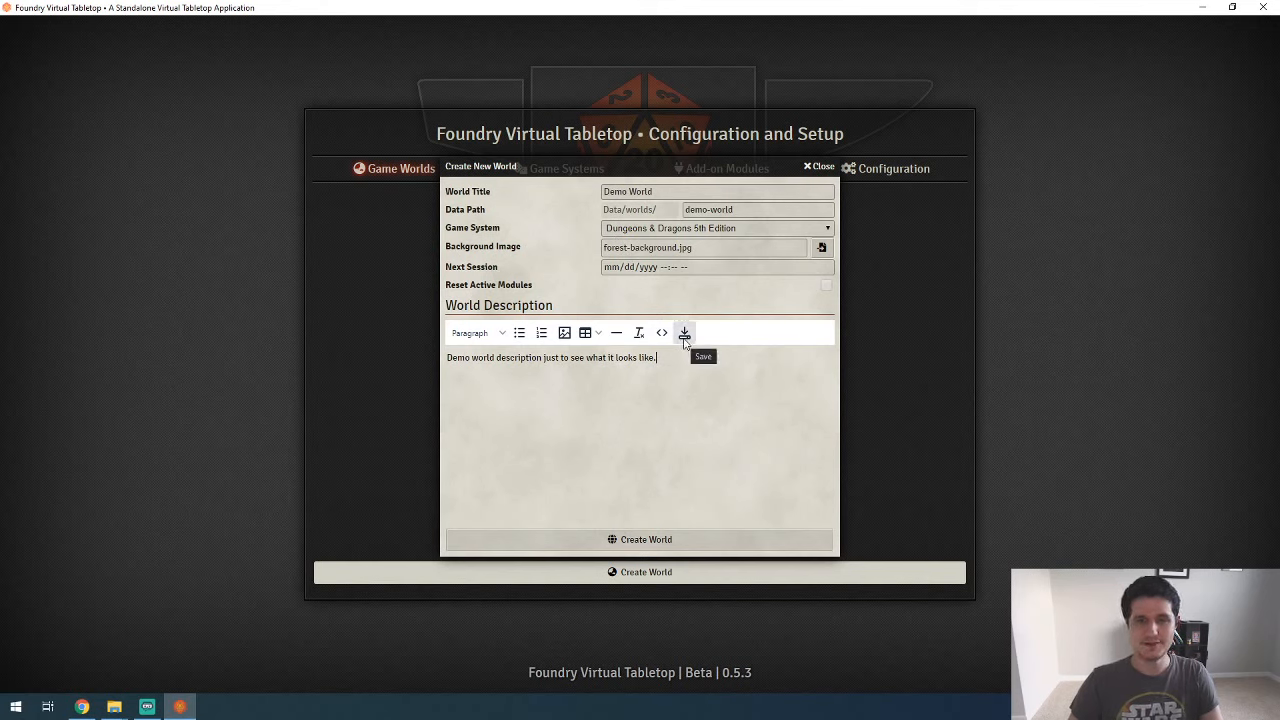
Step: Create the world, and review Demo World's editable settings without changing them
click(646, 540)
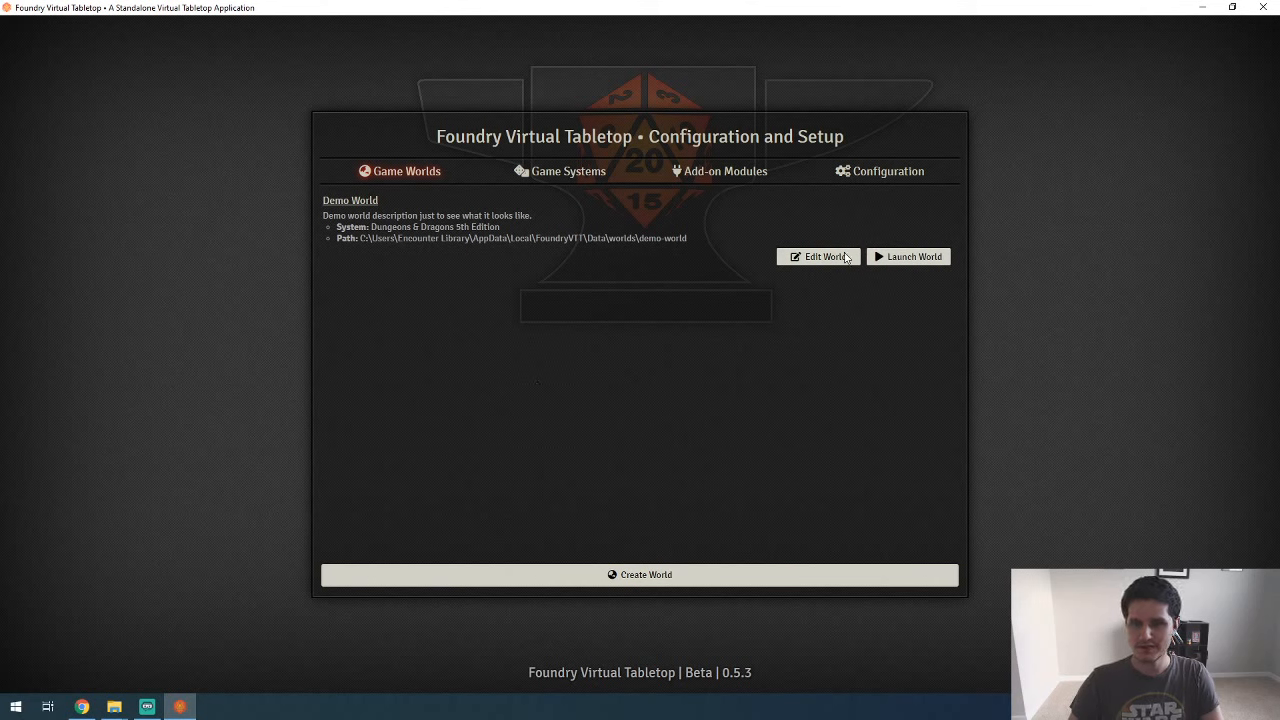
click(818, 256)
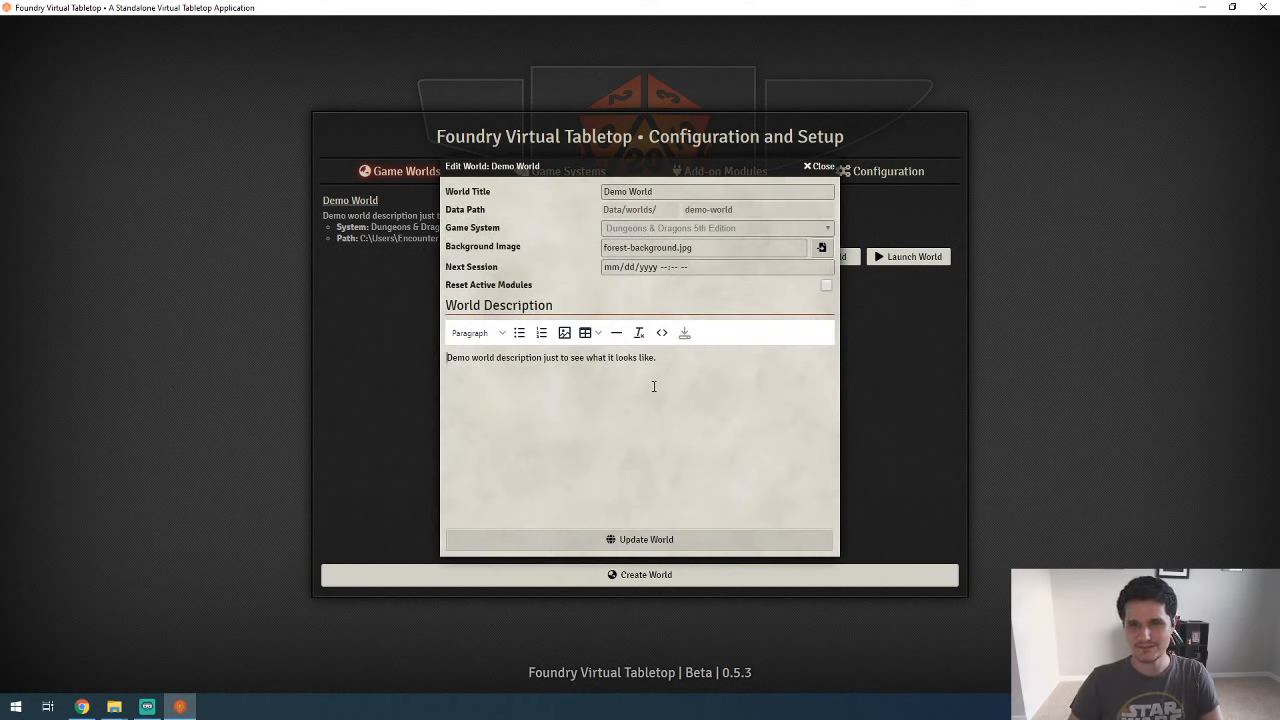
click(833, 167)
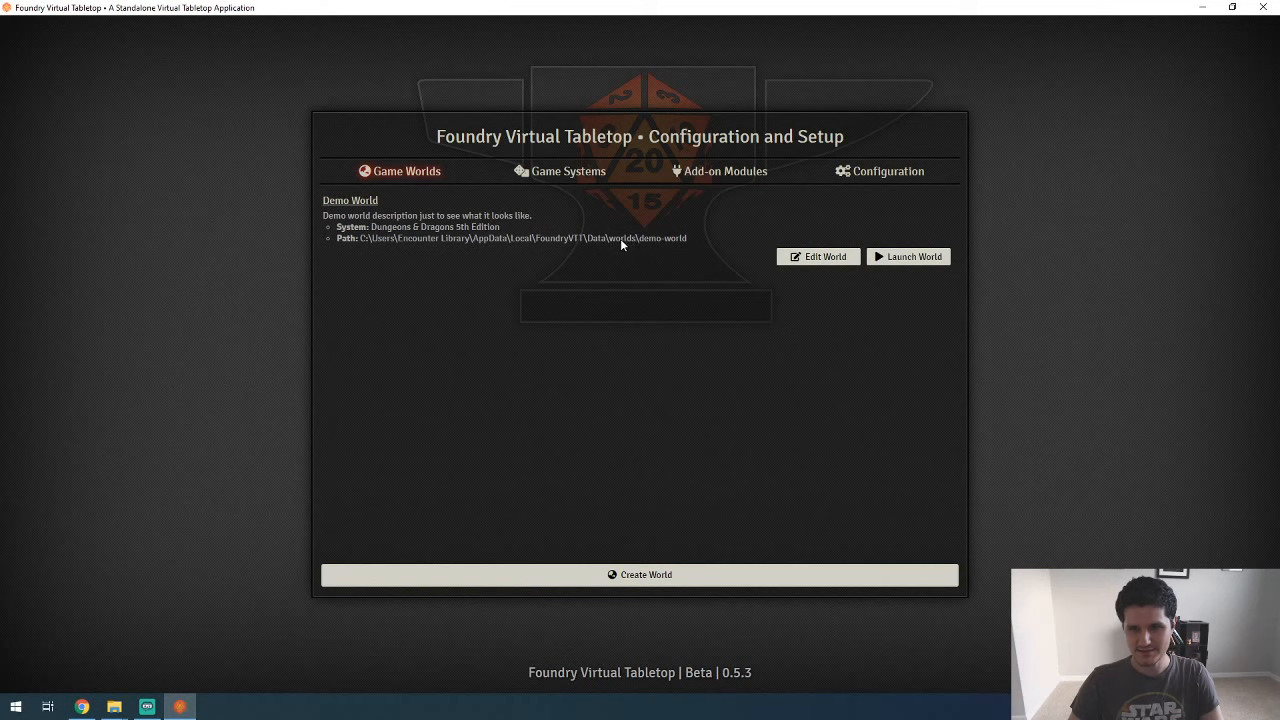
Step: In File Explorer, view the contents of the demo-world folder inside the FoundryVTT Data worlds folder, and close the window
mouse_move(114, 706)
mouse_move(212, 663)
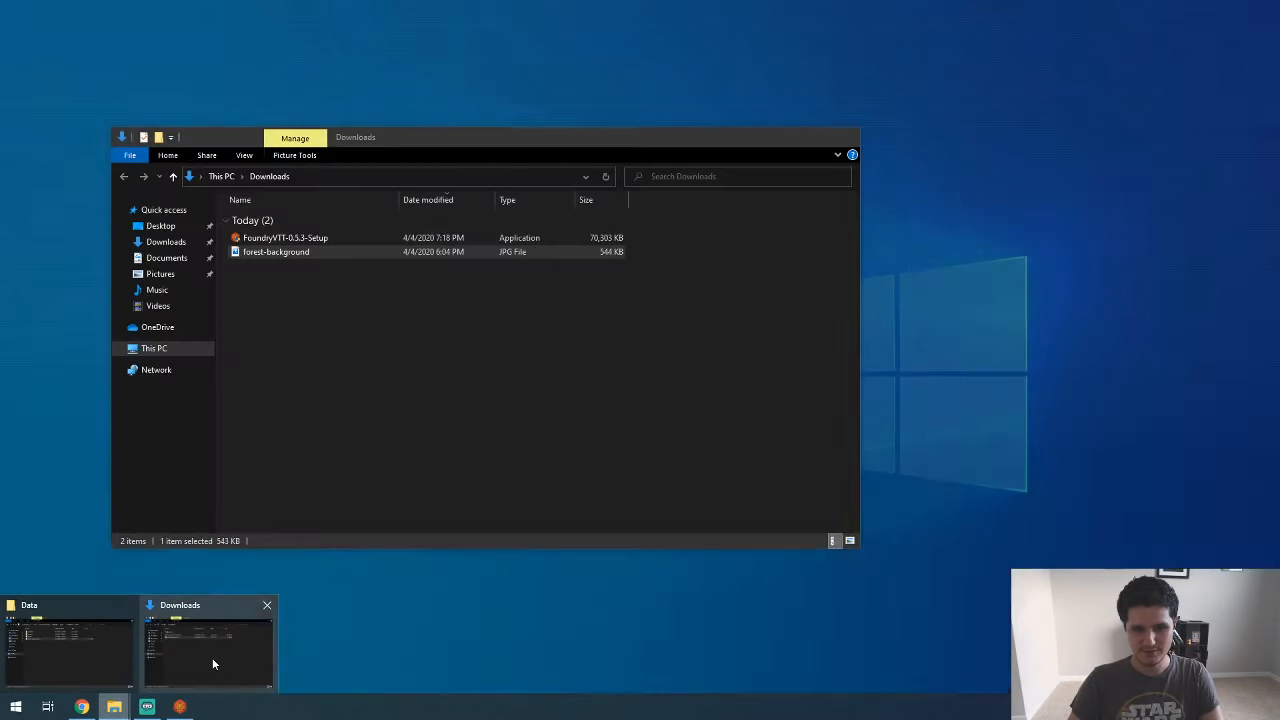
click(110, 647)
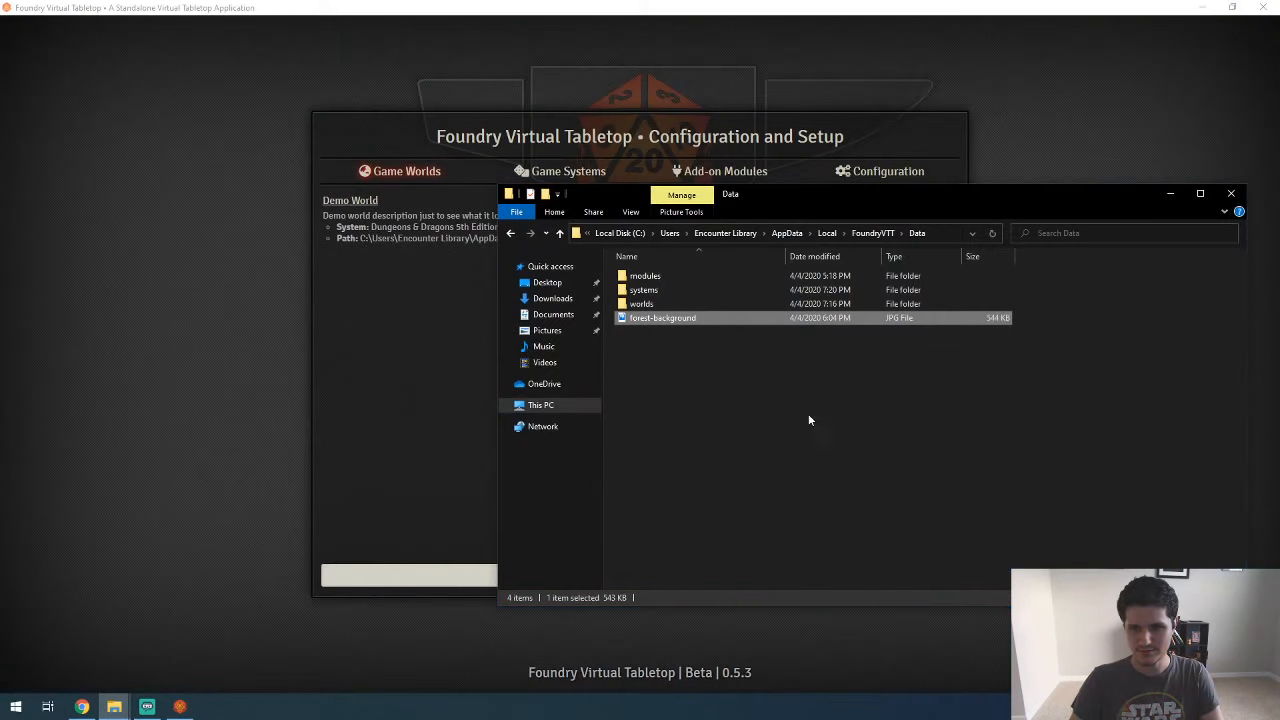
double_click(662, 304)
double_click(662, 276)
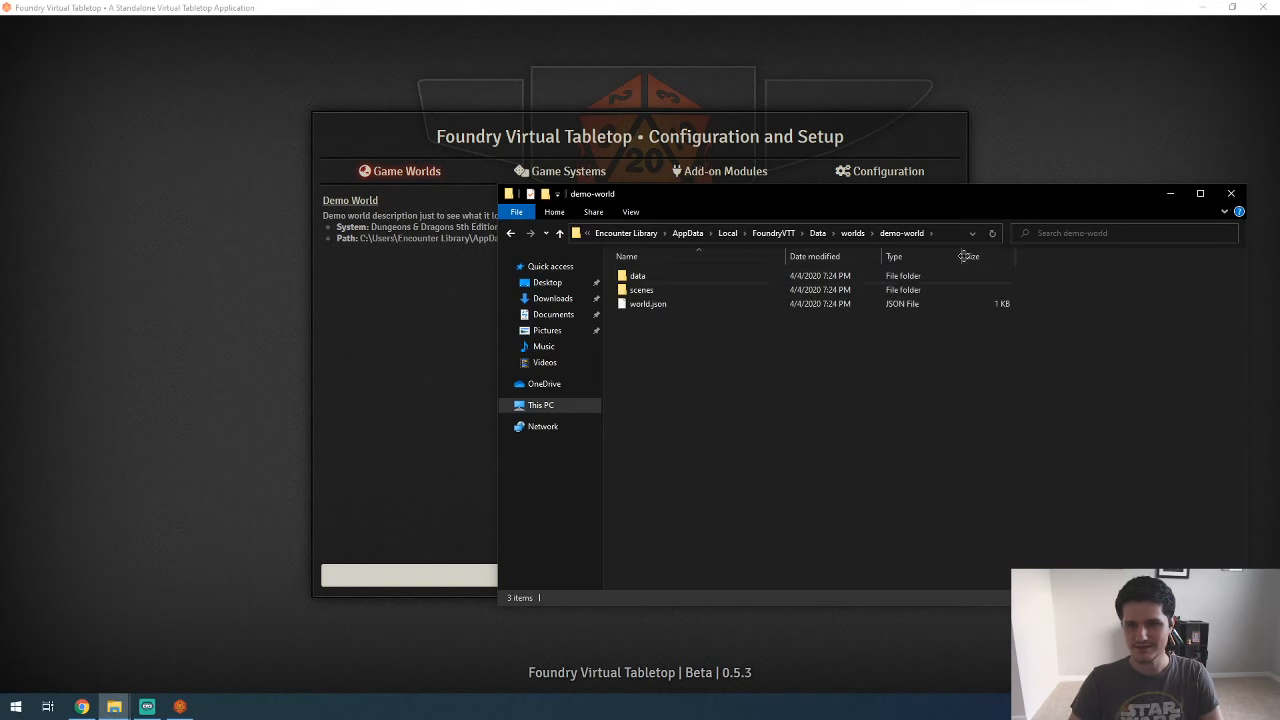
click(1230, 193)
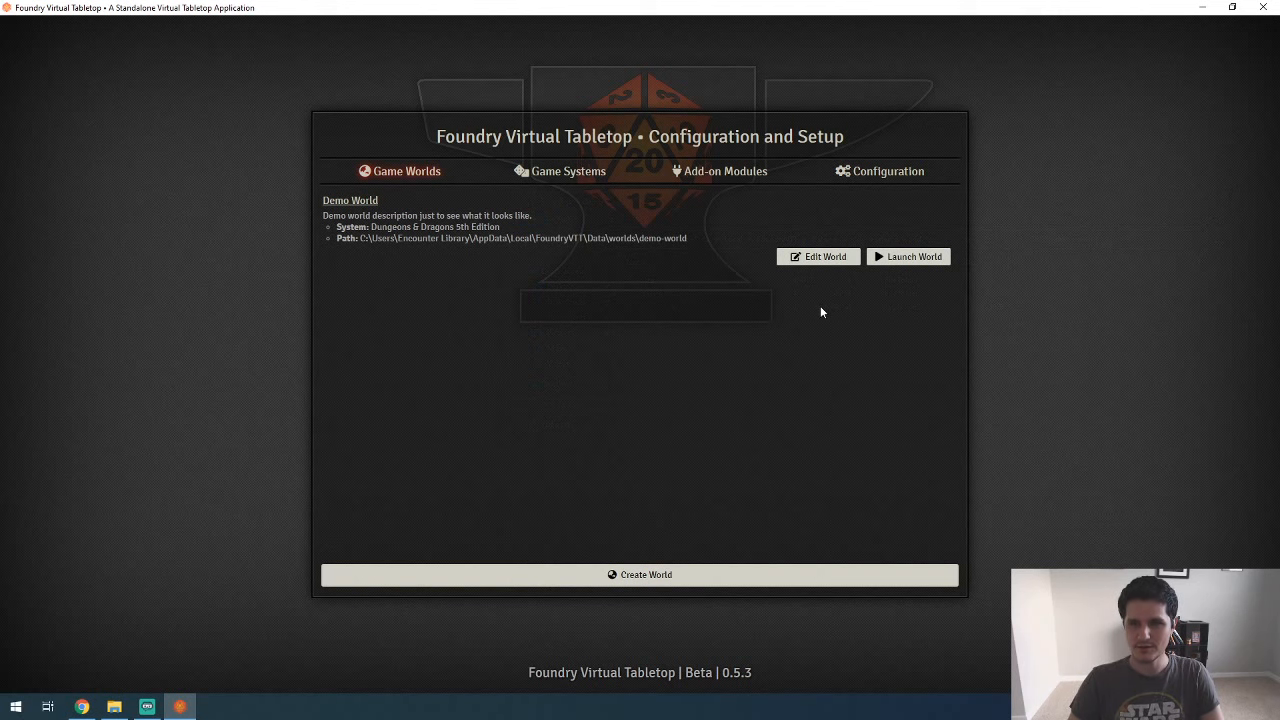
Step: In Foundry Virtual Tabletop, launch Demo World and join the game session as Gamemaster without an access key
click(906, 262)
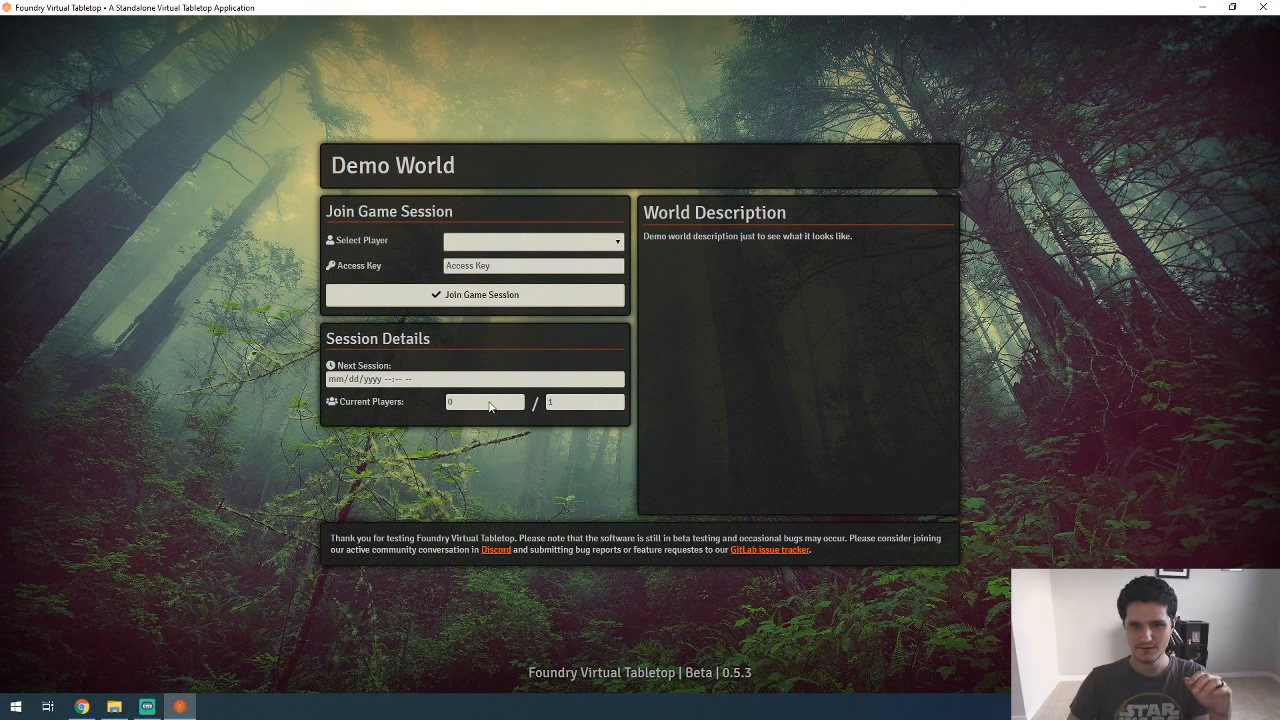
click(528, 242)
click(515, 266)
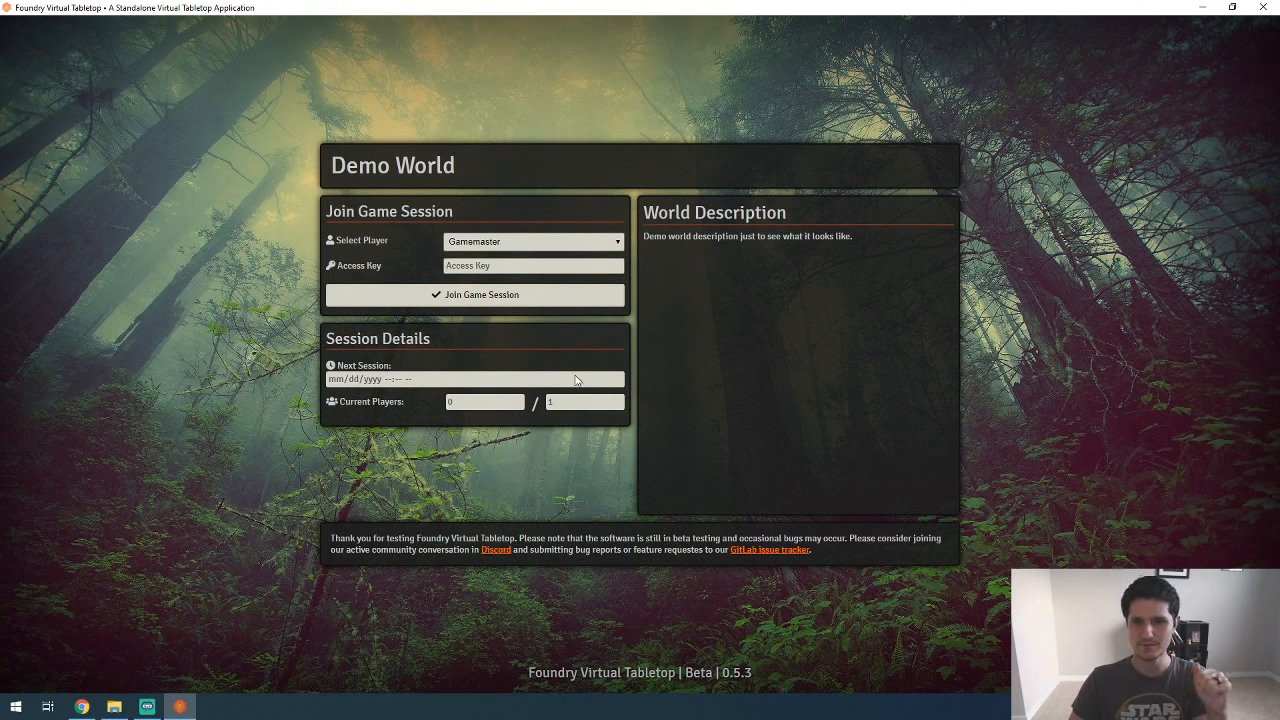
click(497, 300)
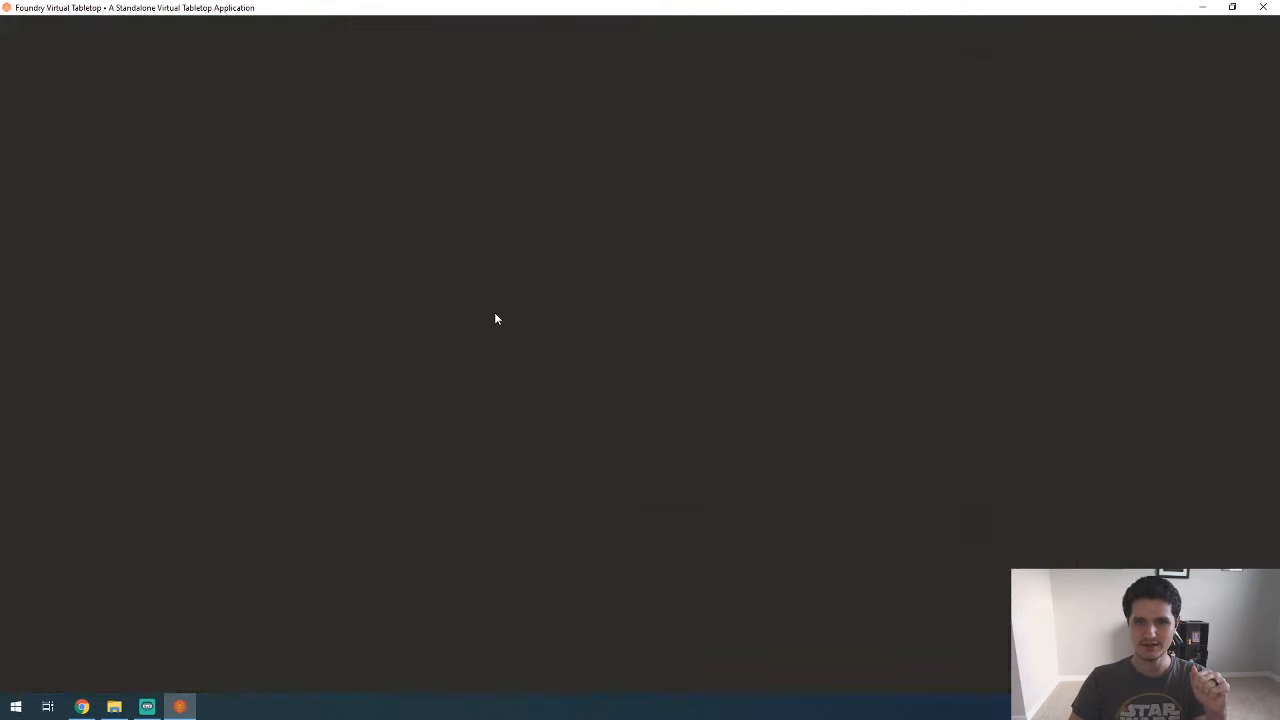